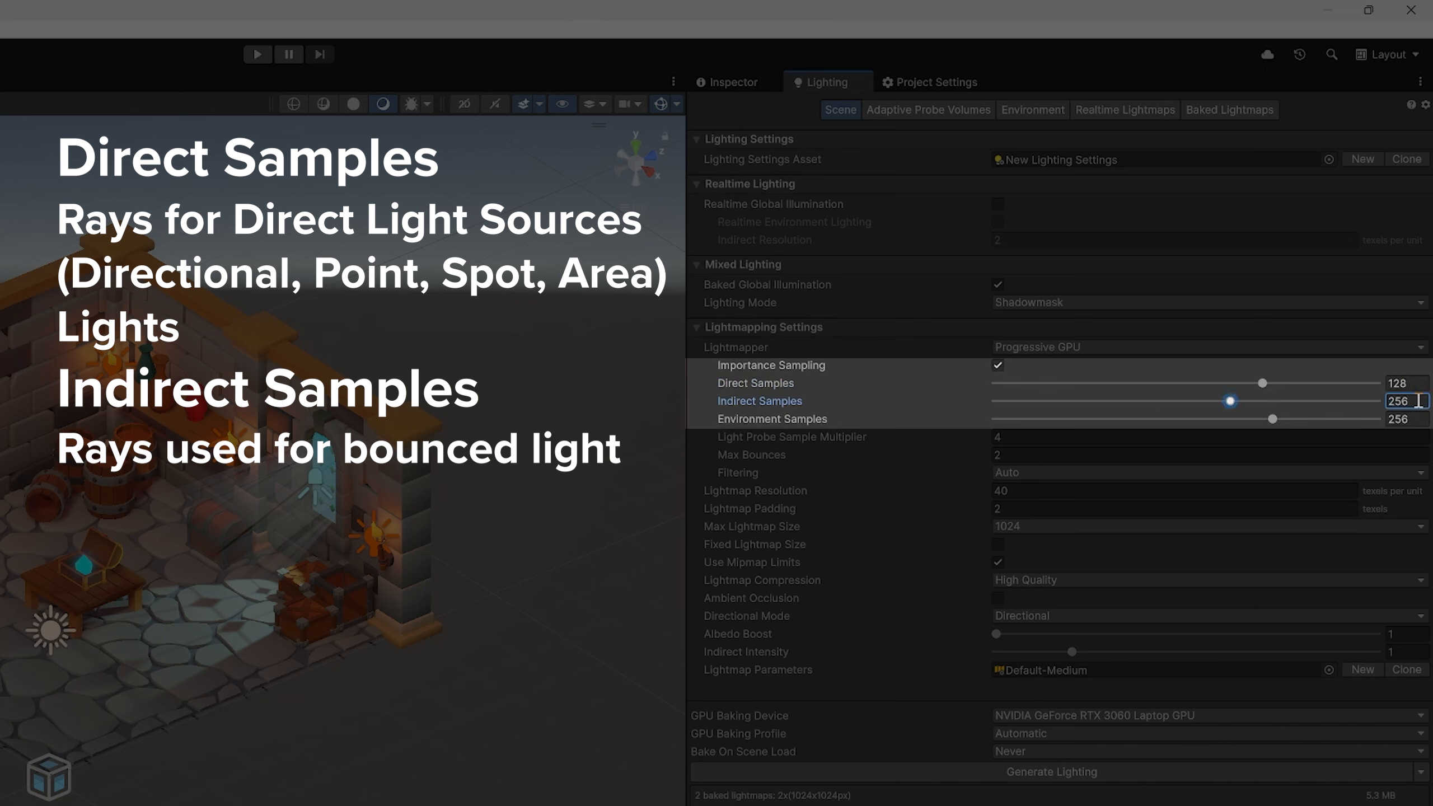
Set the lightmapper's Environment Samples to 128
click(1420, 420)
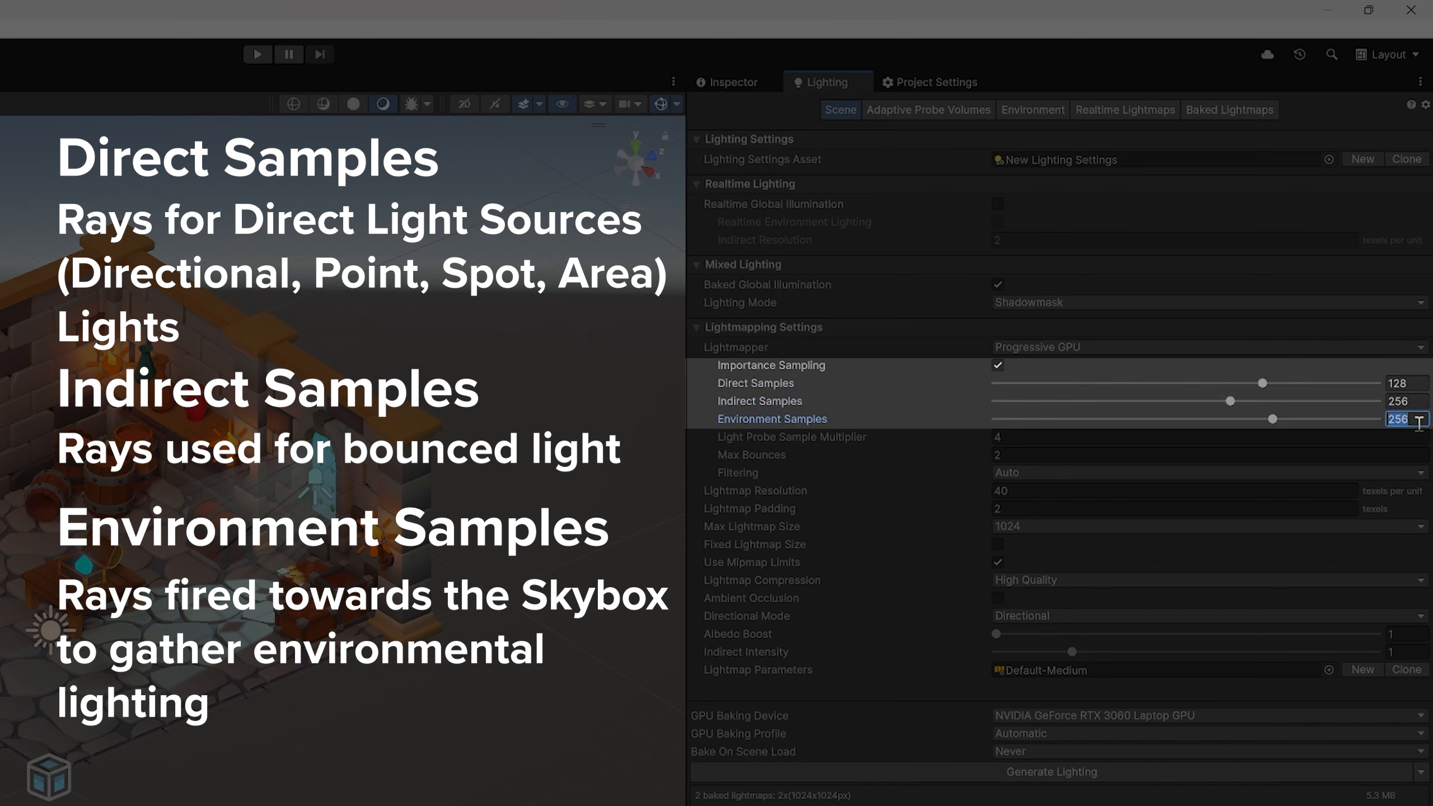
text(128)
Set the Direct, Indirect and Environment Samples to 4 each
click(1420, 384)
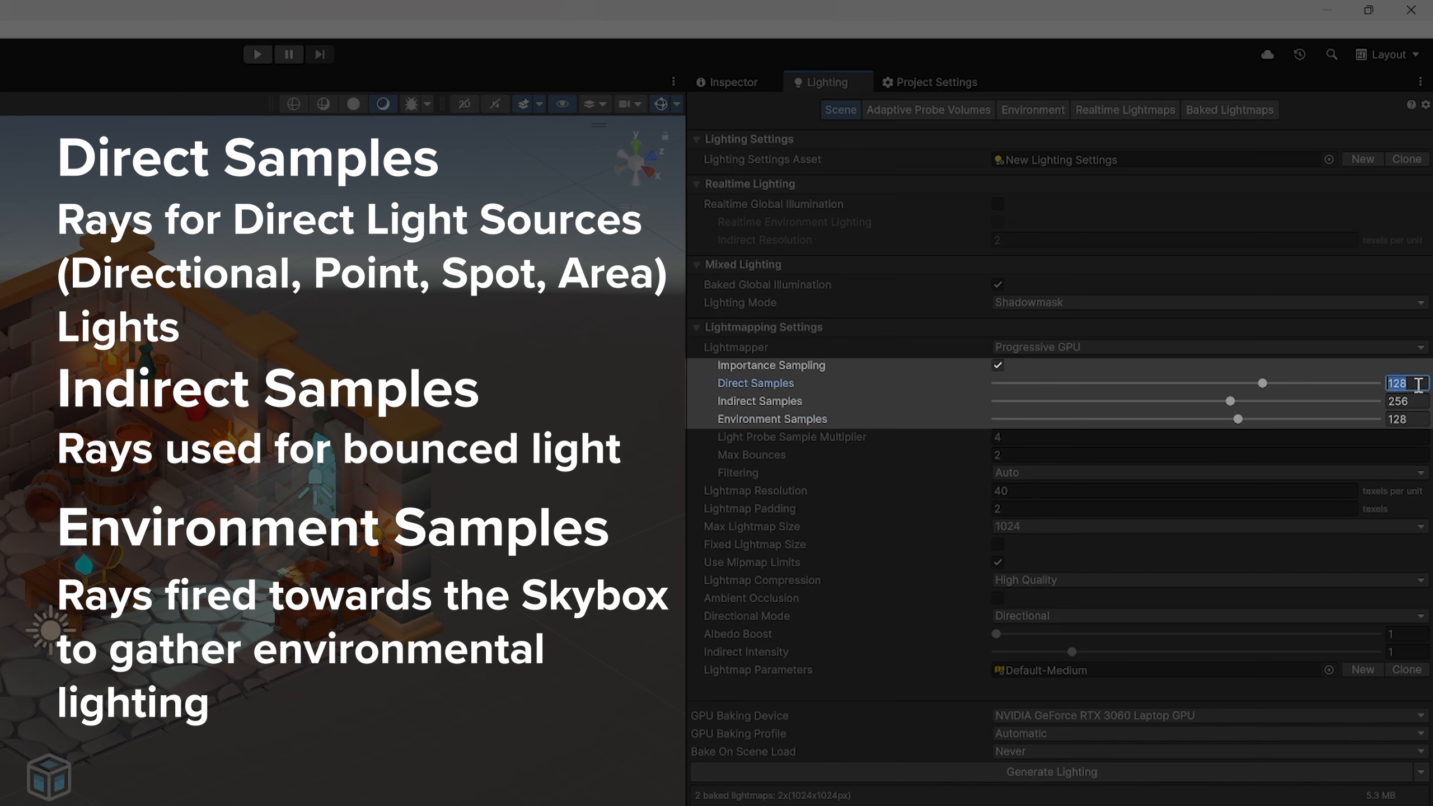
text(4)
click(1410, 402)
text(4)
click(1423, 420)
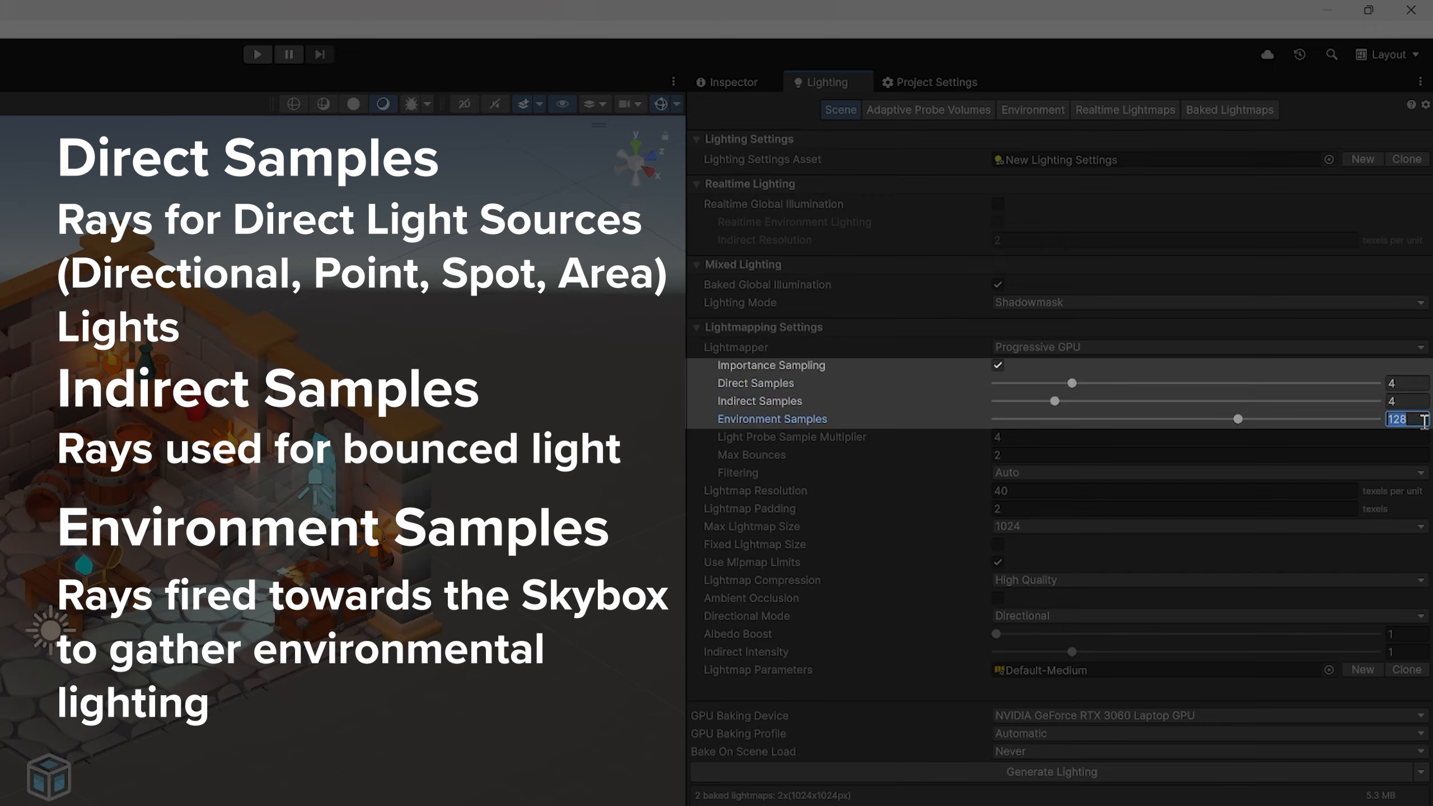
text(4)
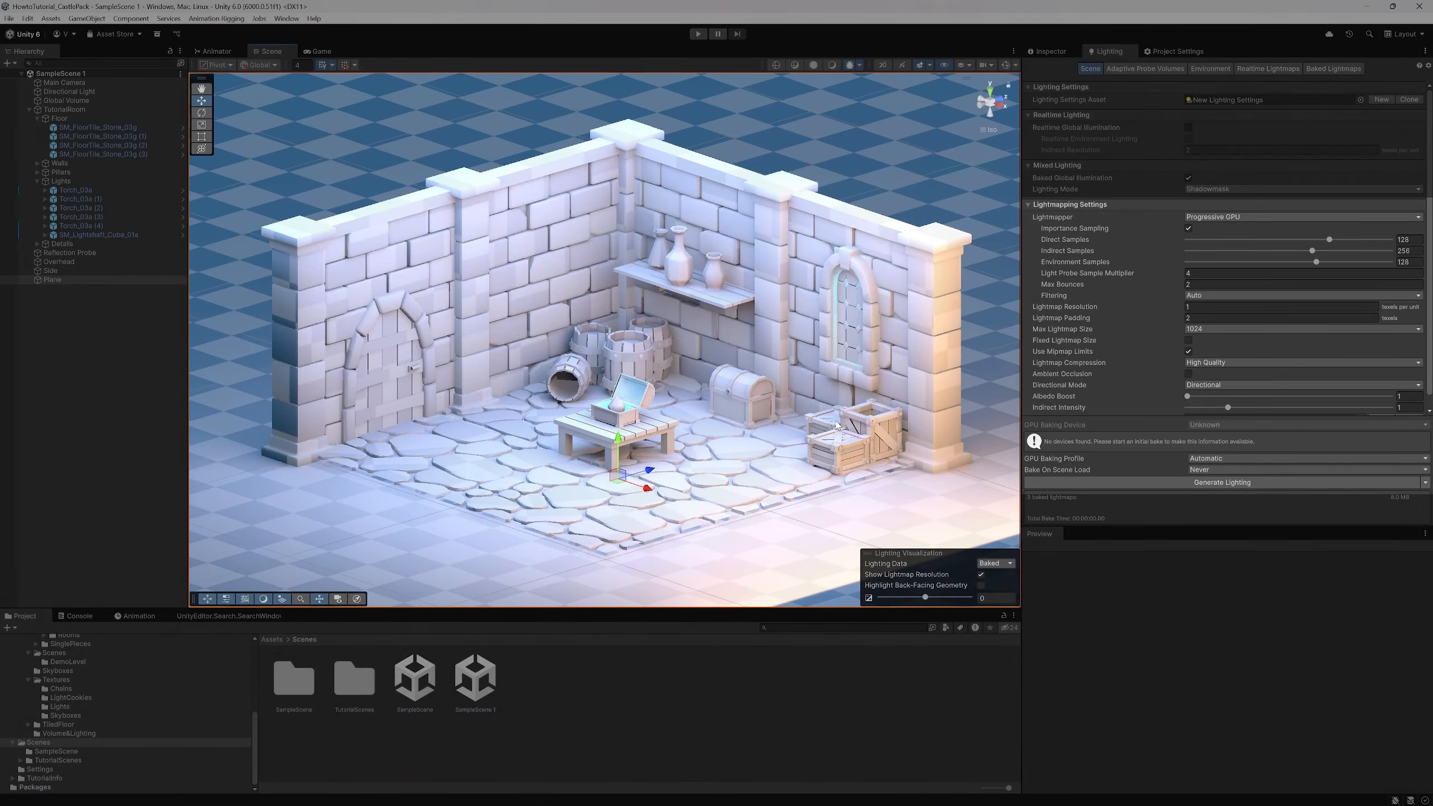
Try a lightmap resolution of 40 texels per unit on the room and undo the change
click(1190, 307)
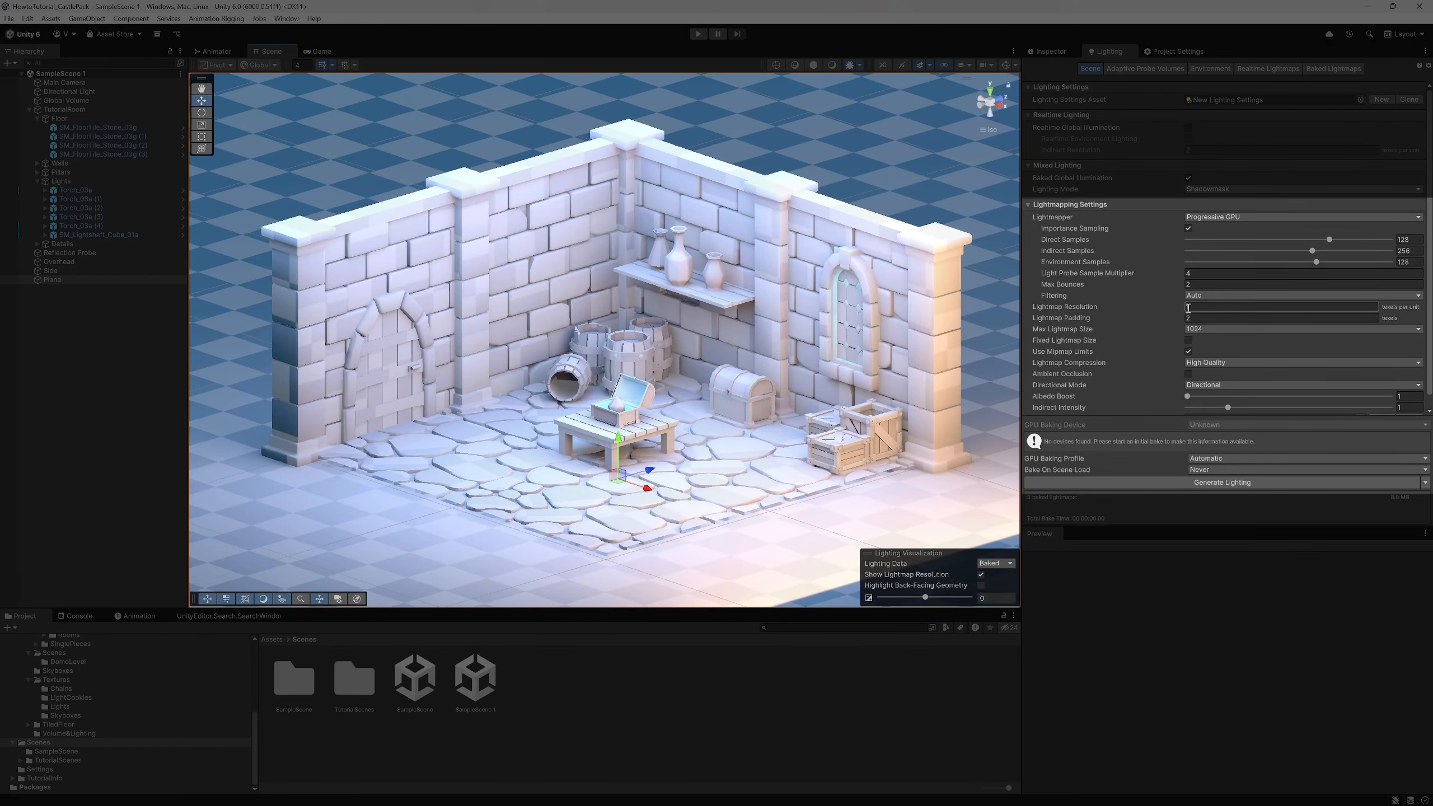
click(560, 440)
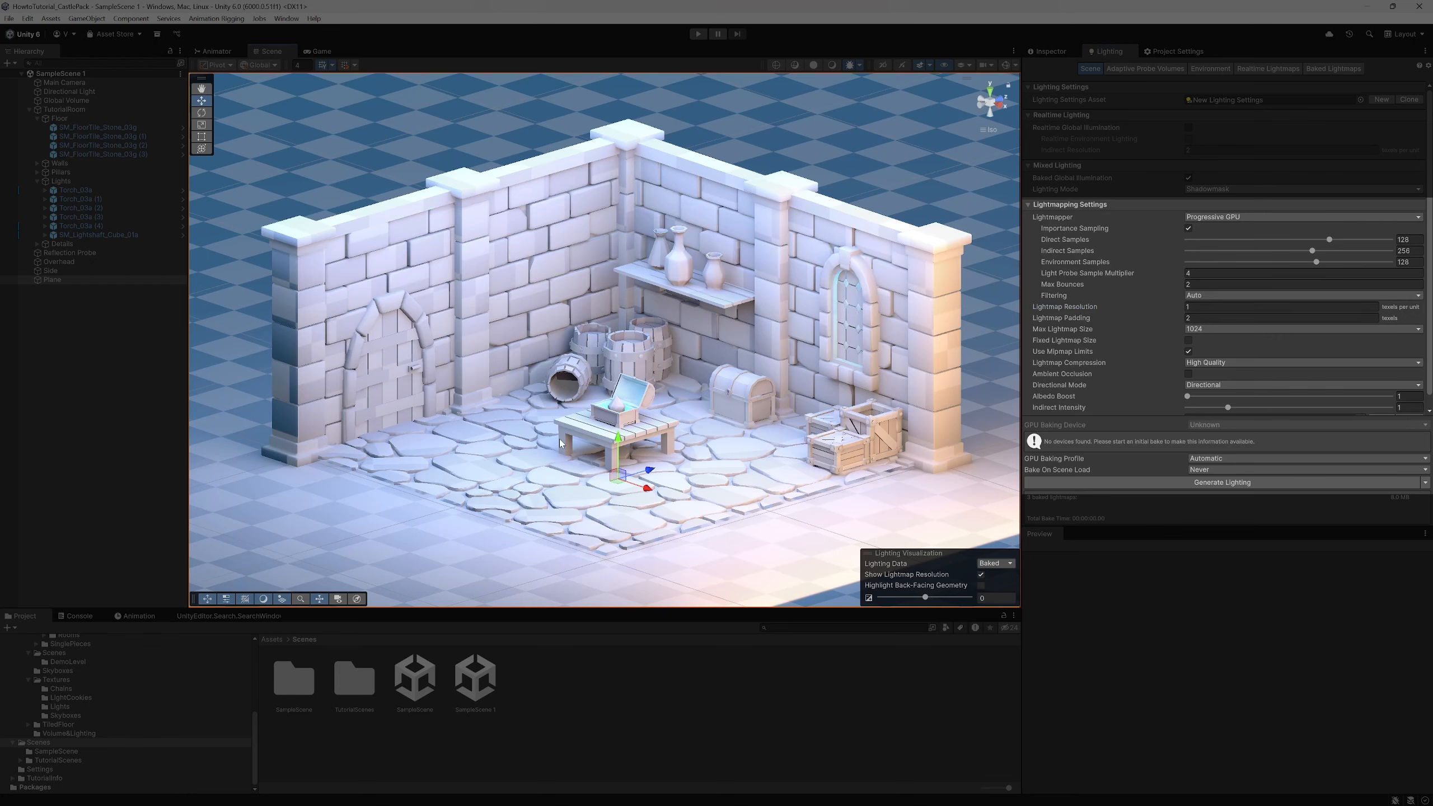
alt+drag(627, 279, 630, 326)
click(985, 316)
click(1192, 308)
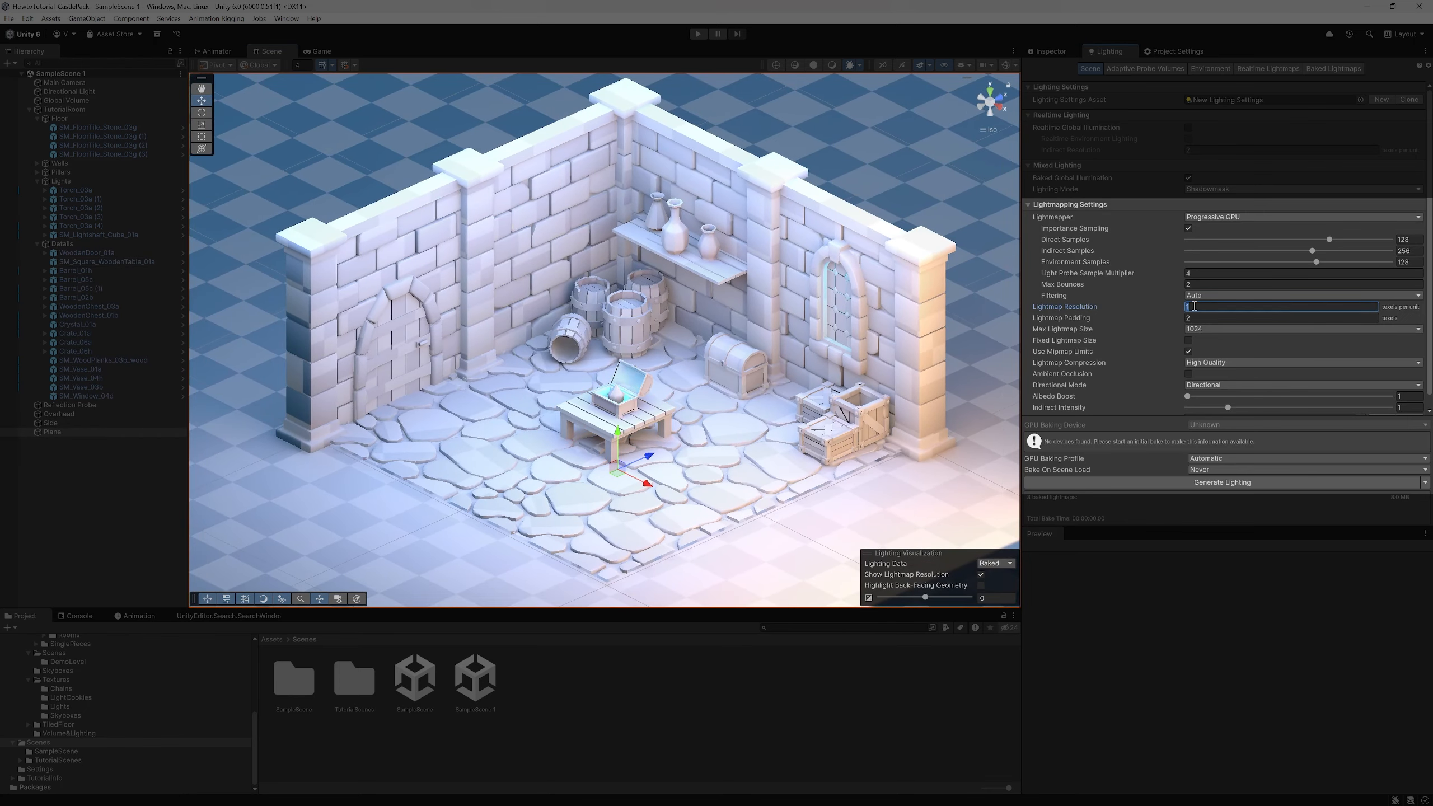
text(40)
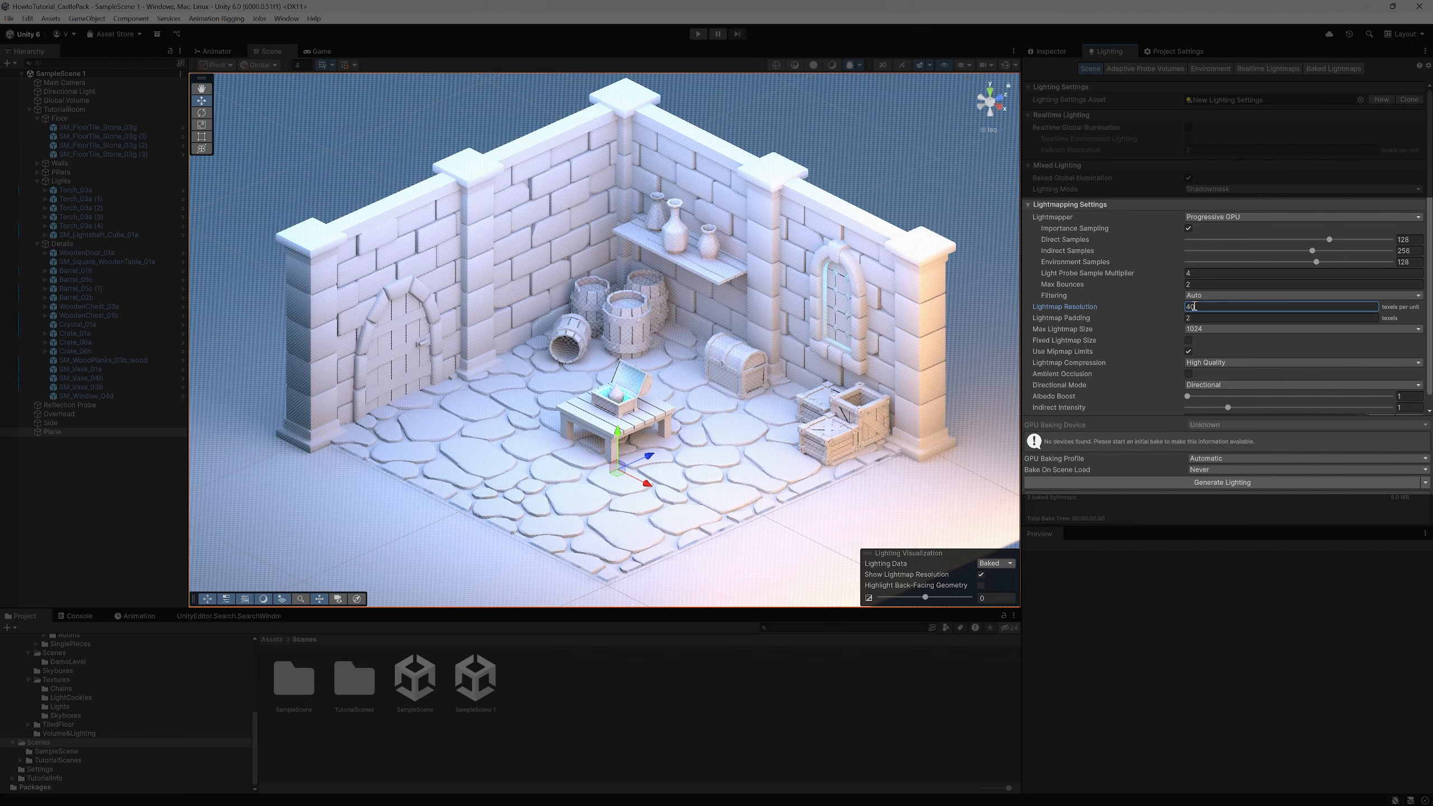
key(ctrl+z)
key(ctrl+z)
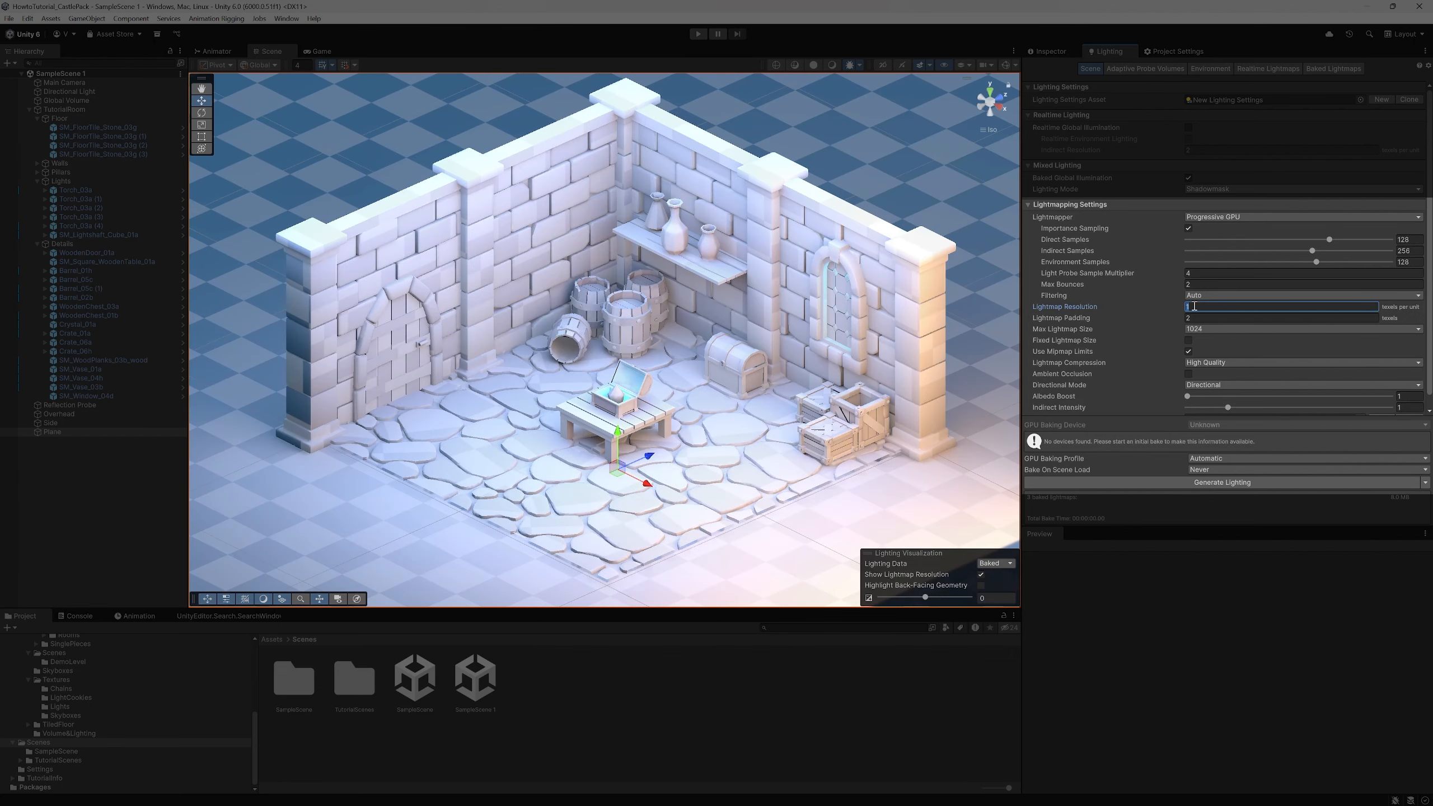
Set the lightmap resolution to 40 texels per unit
click(799, 148)
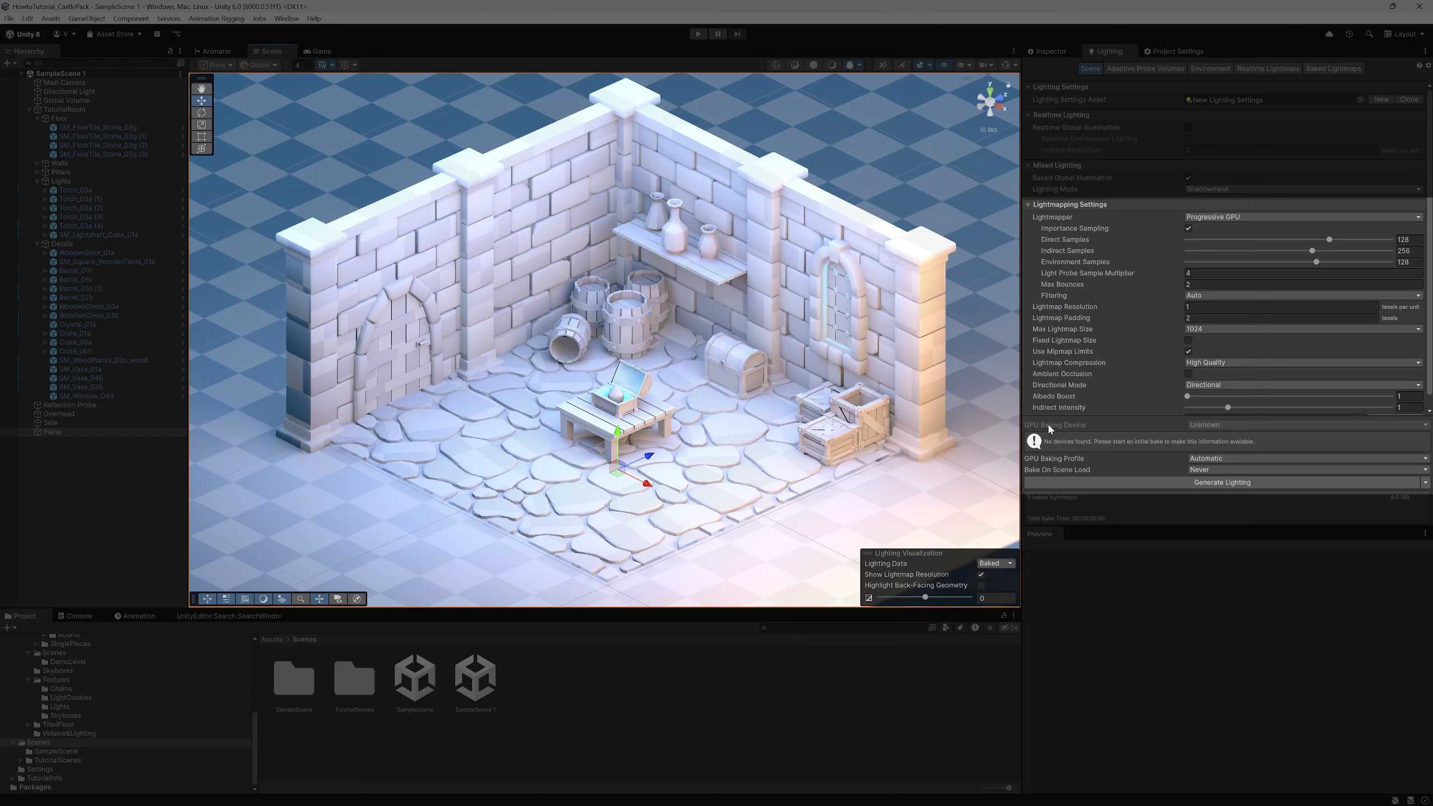
click(1195, 306)
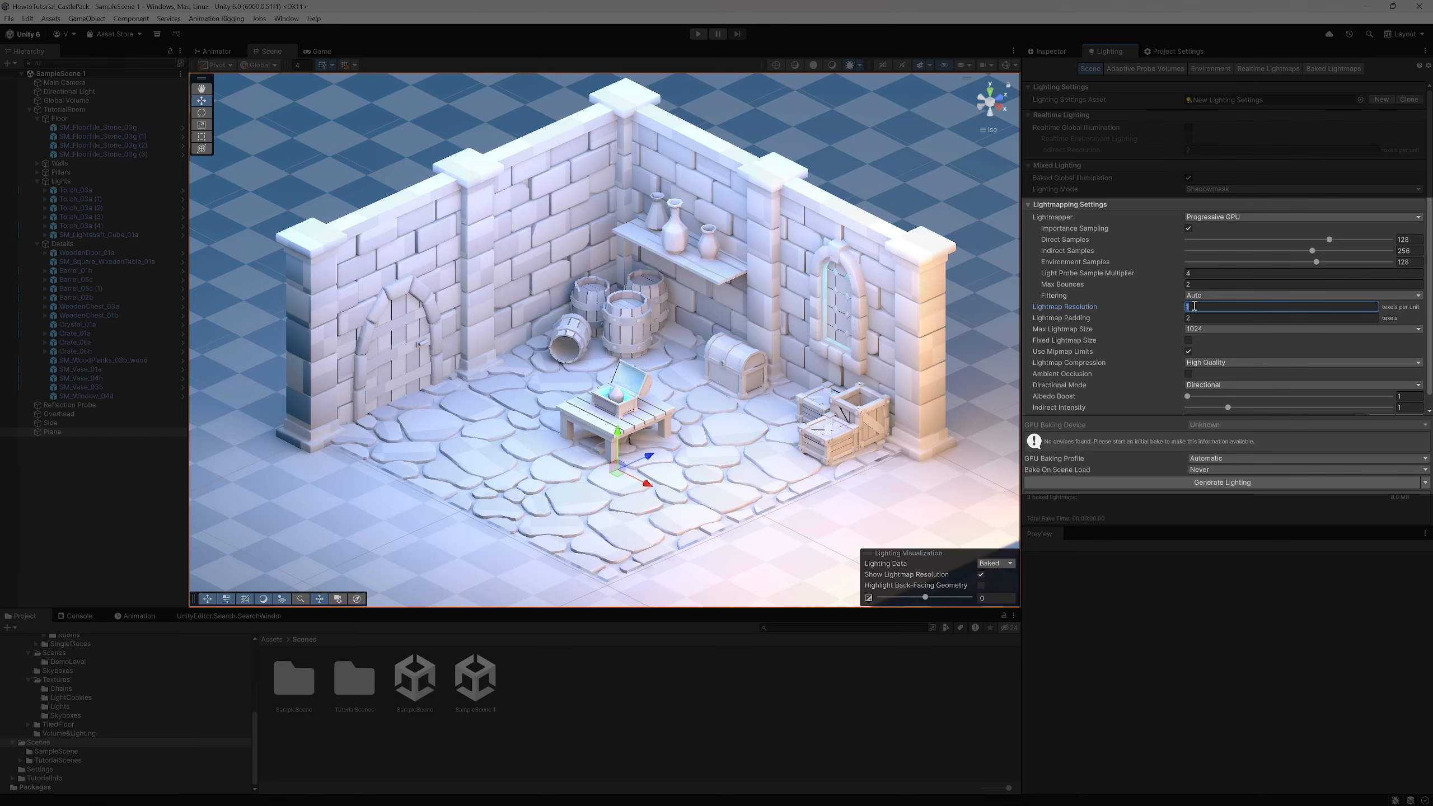
text(40)
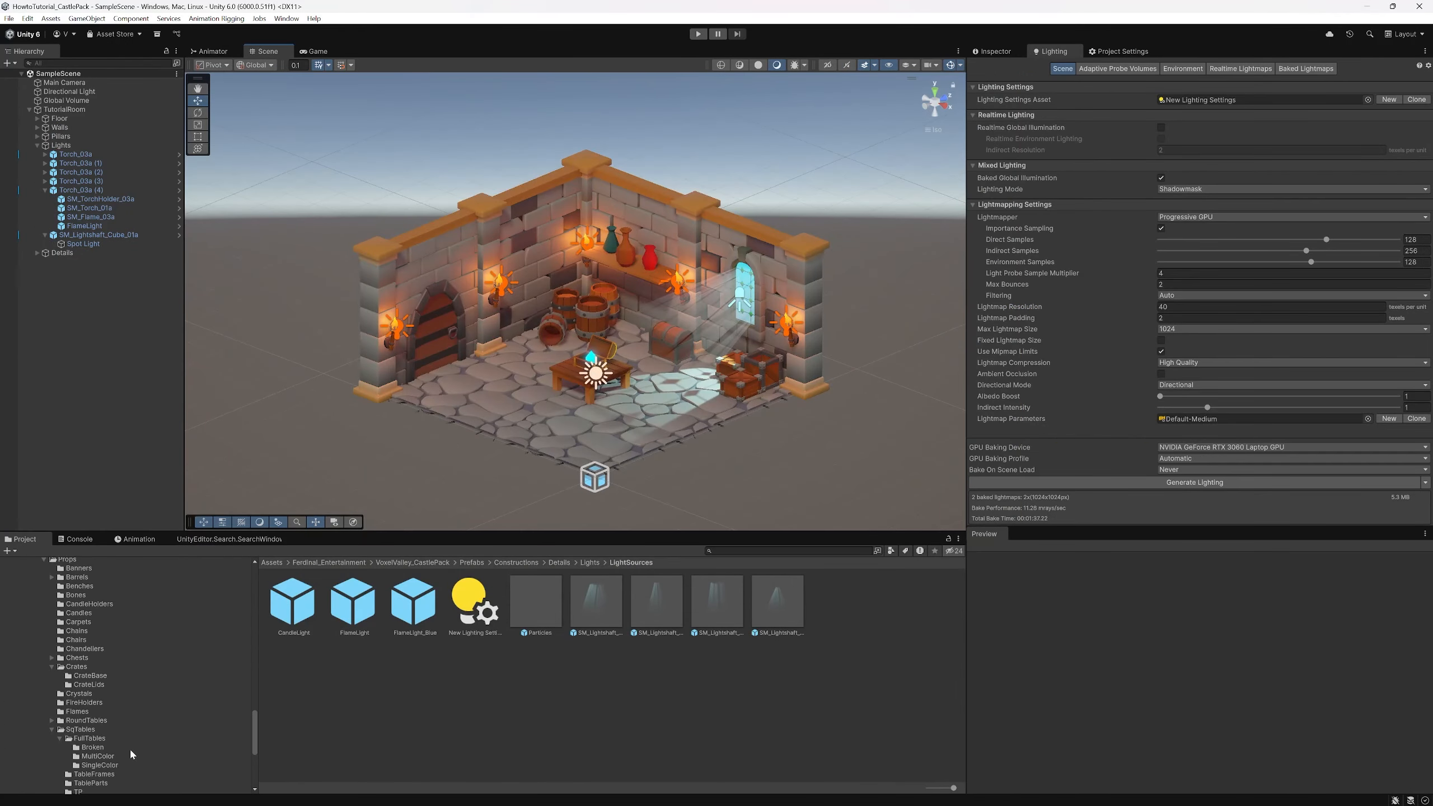
Apply the NightSkybox material from the castle pack's Skyboxes folder to the scene
scroll(130, 755, down, 5)
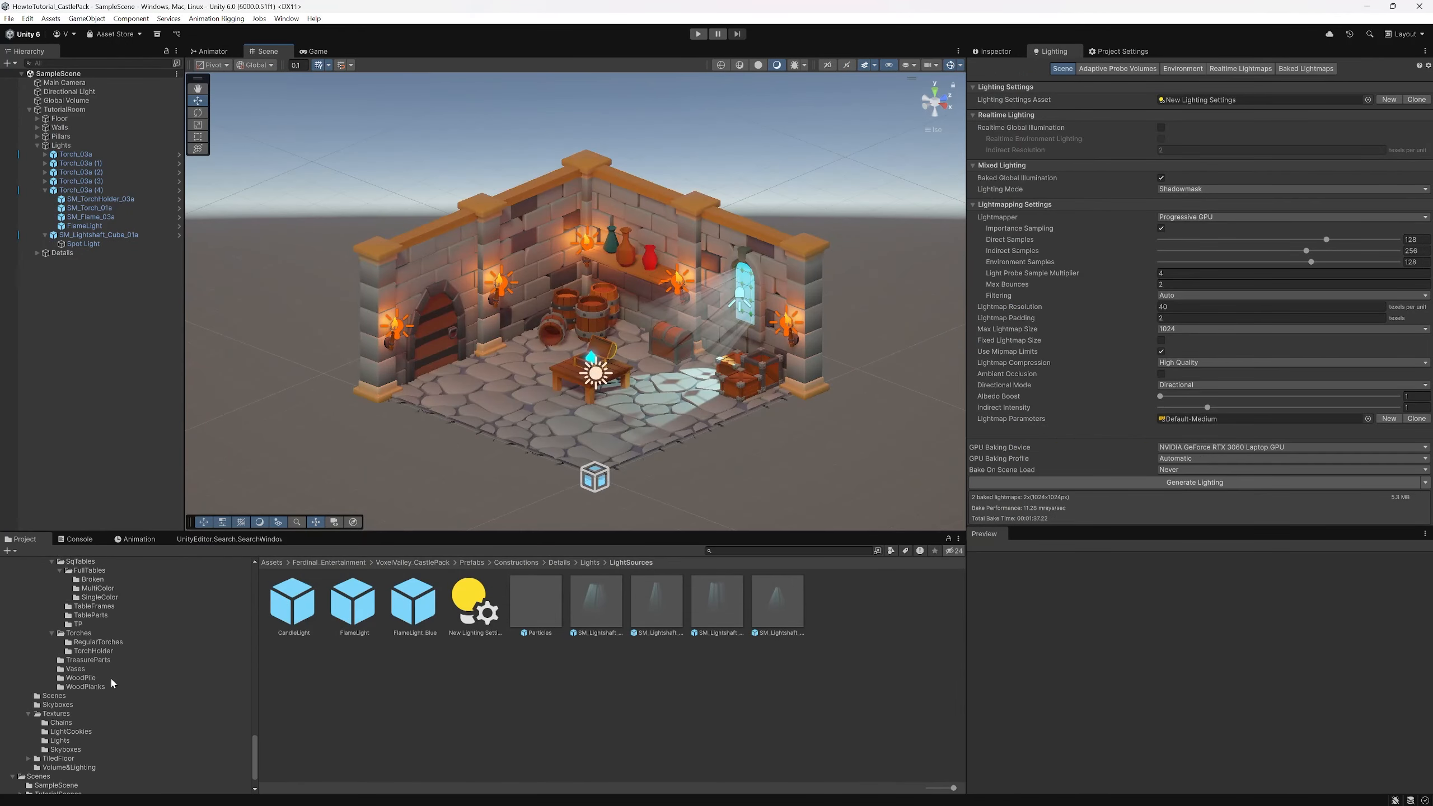
click(59, 705)
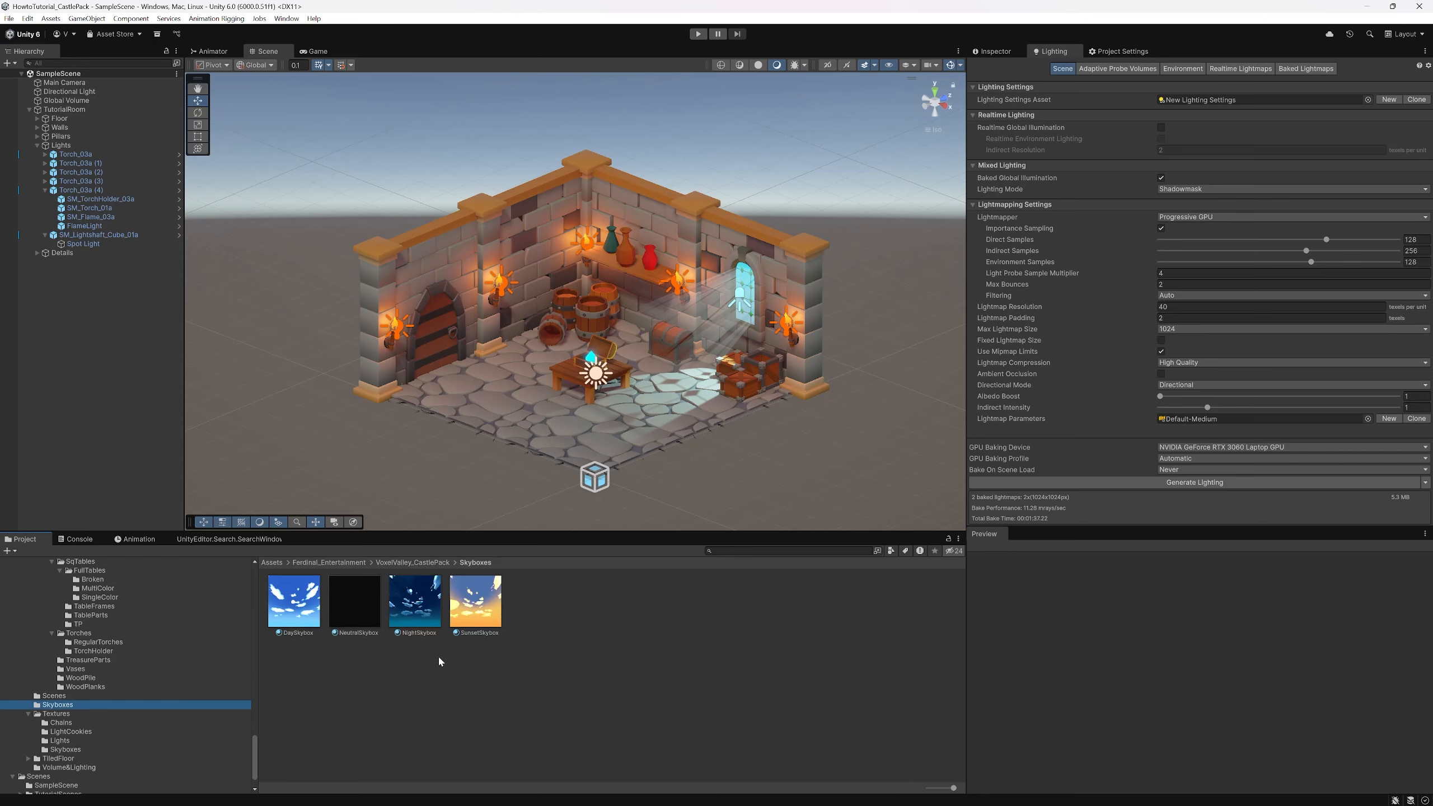
drag(416, 601, 313, 298)
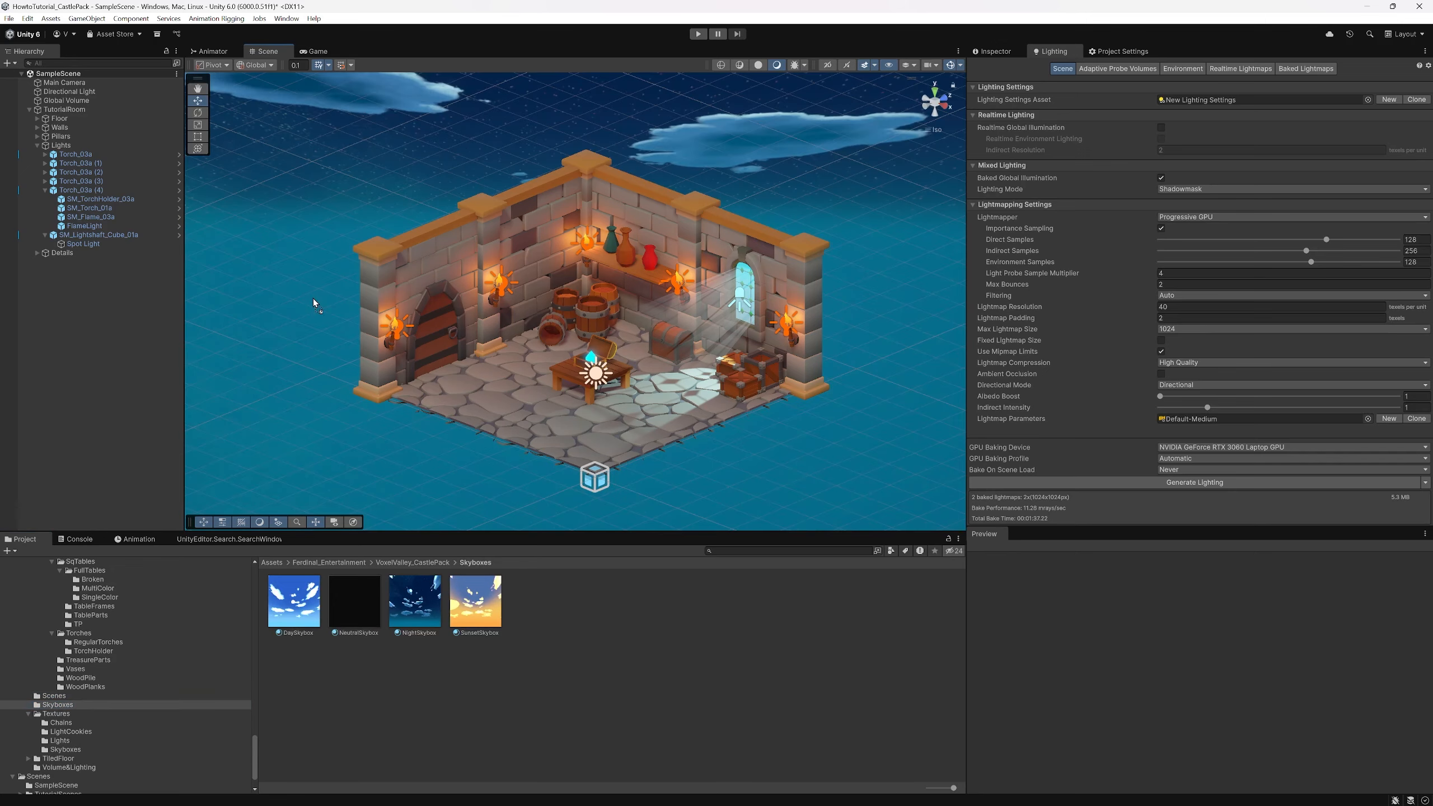
Add a Reflection Probe to the scene
right_click(81, 297)
mouse_move(135, 544)
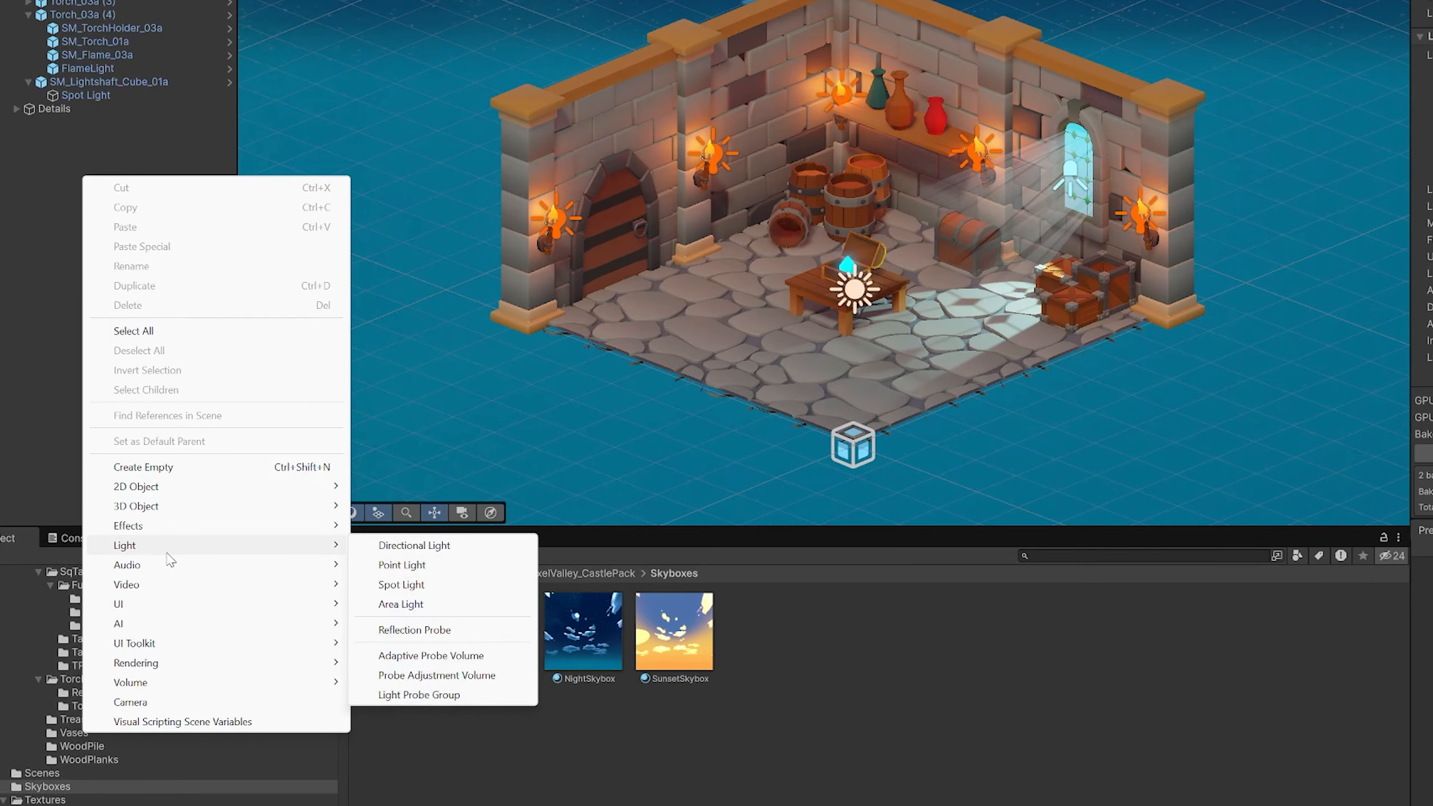
click(414, 630)
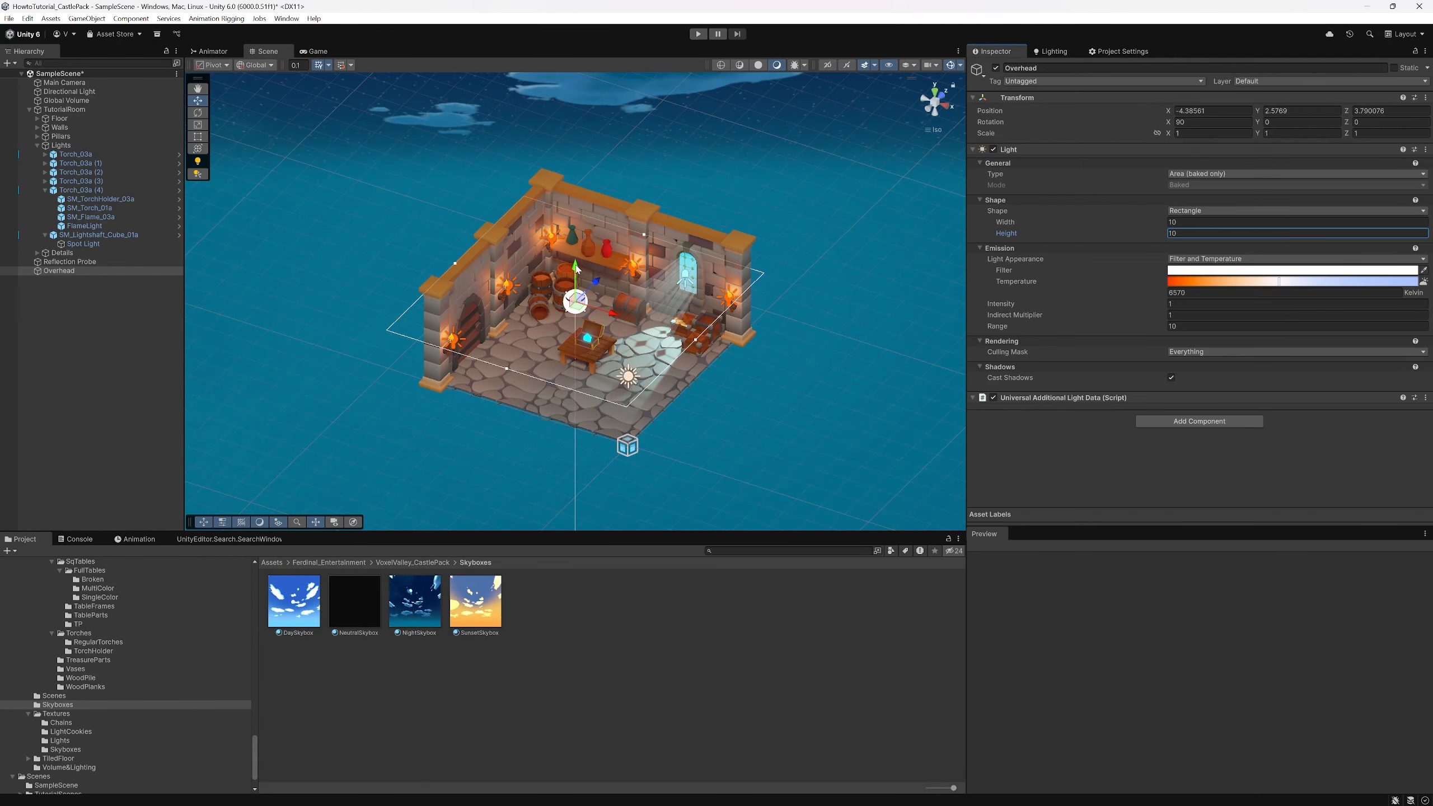
Raise the Overhead area light to a height of about 4.5 and rotate the Side area light about its vertical axis
click(342, 65)
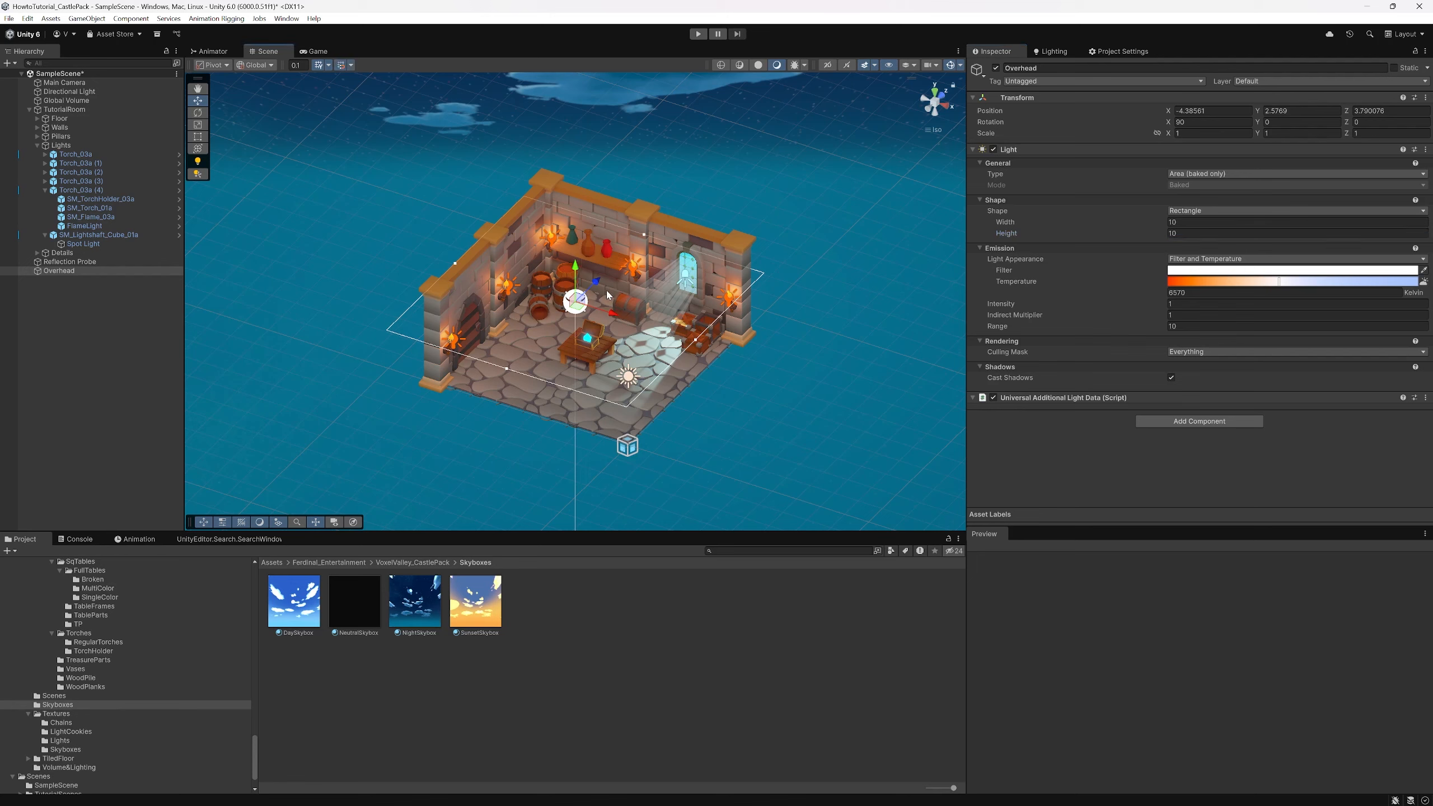
drag(576, 270, 576, 248)
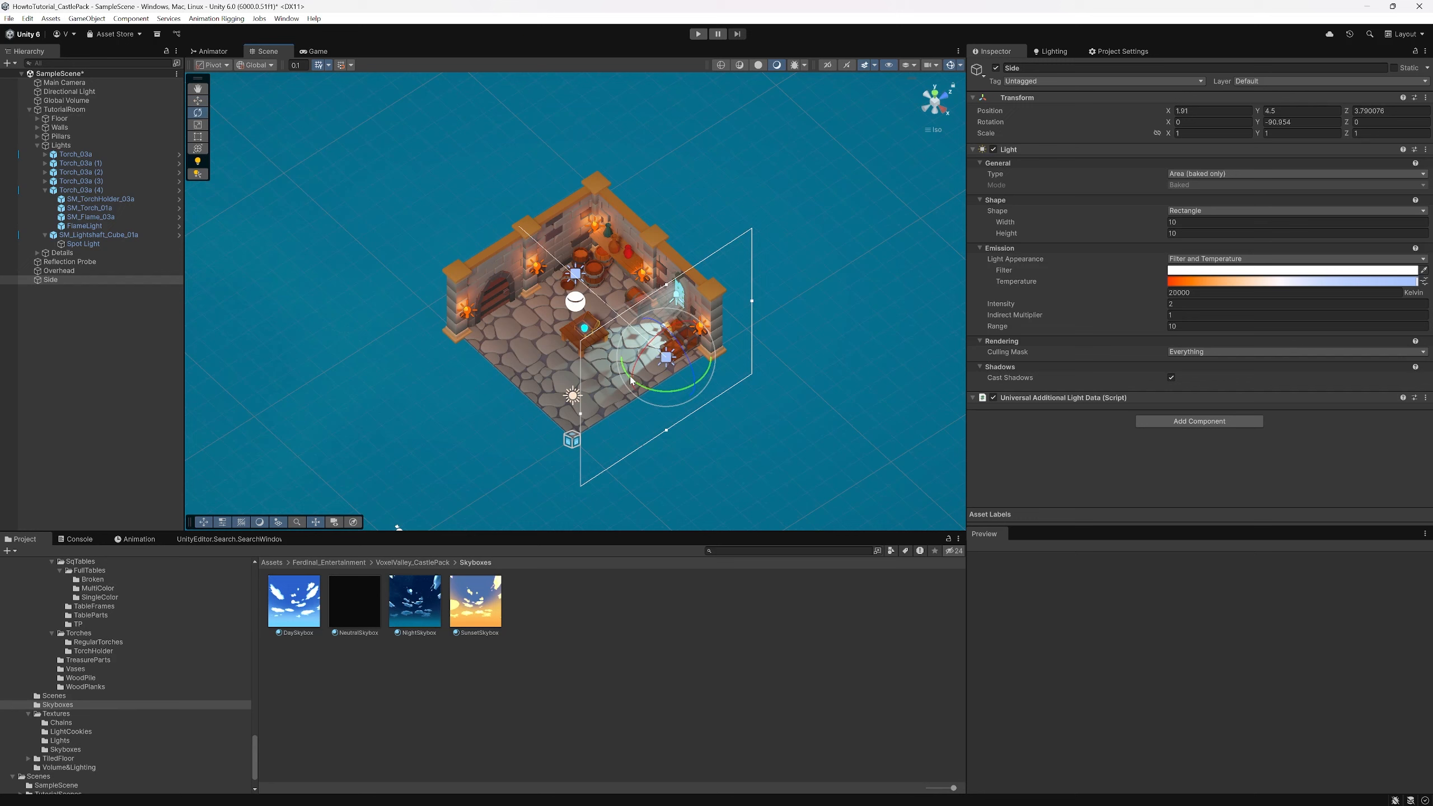
drag(634, 388, 659, 337)
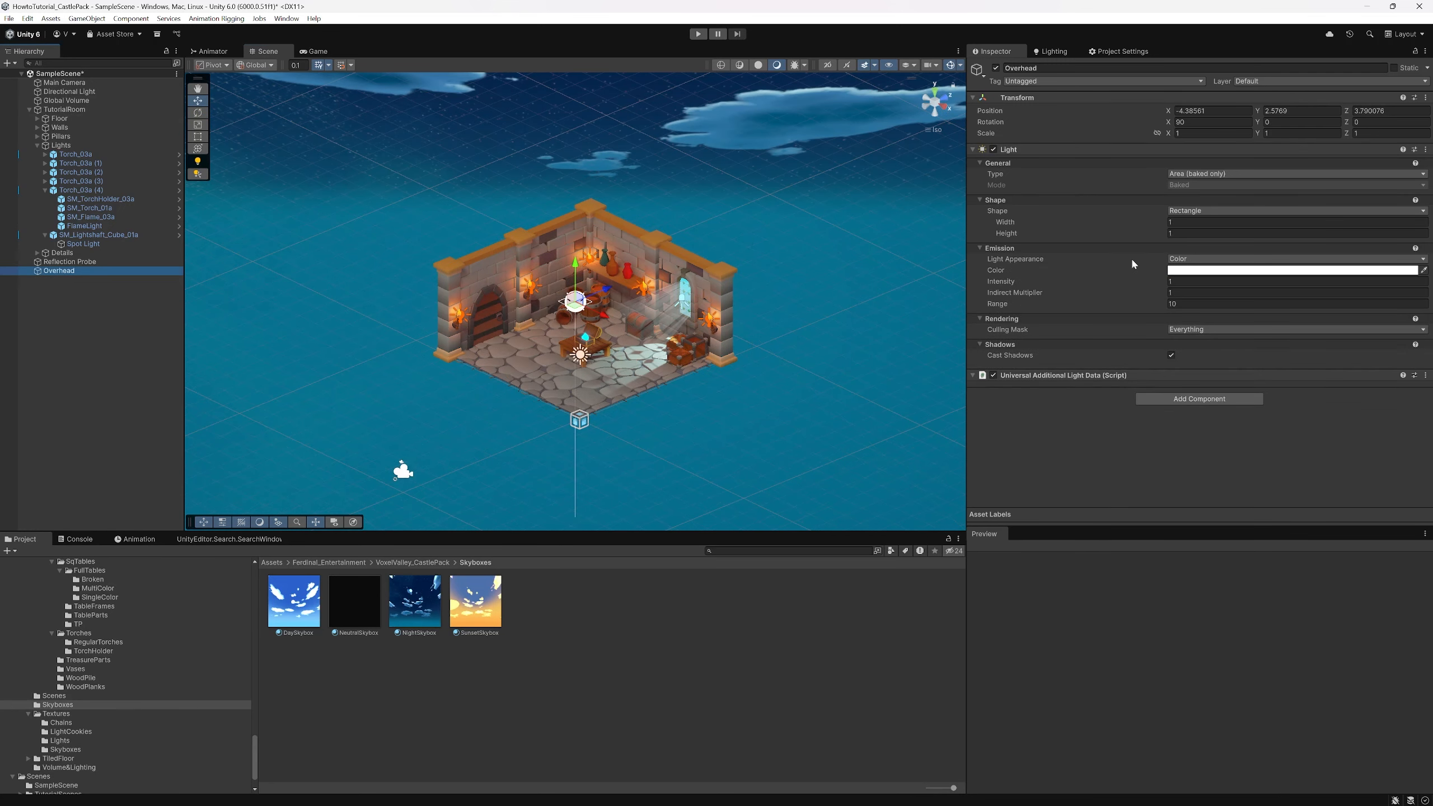
Switch the Overhead light's appearance to Filter and Temperature and set its temperature to 20000 Kelvin
click(1241, 259)
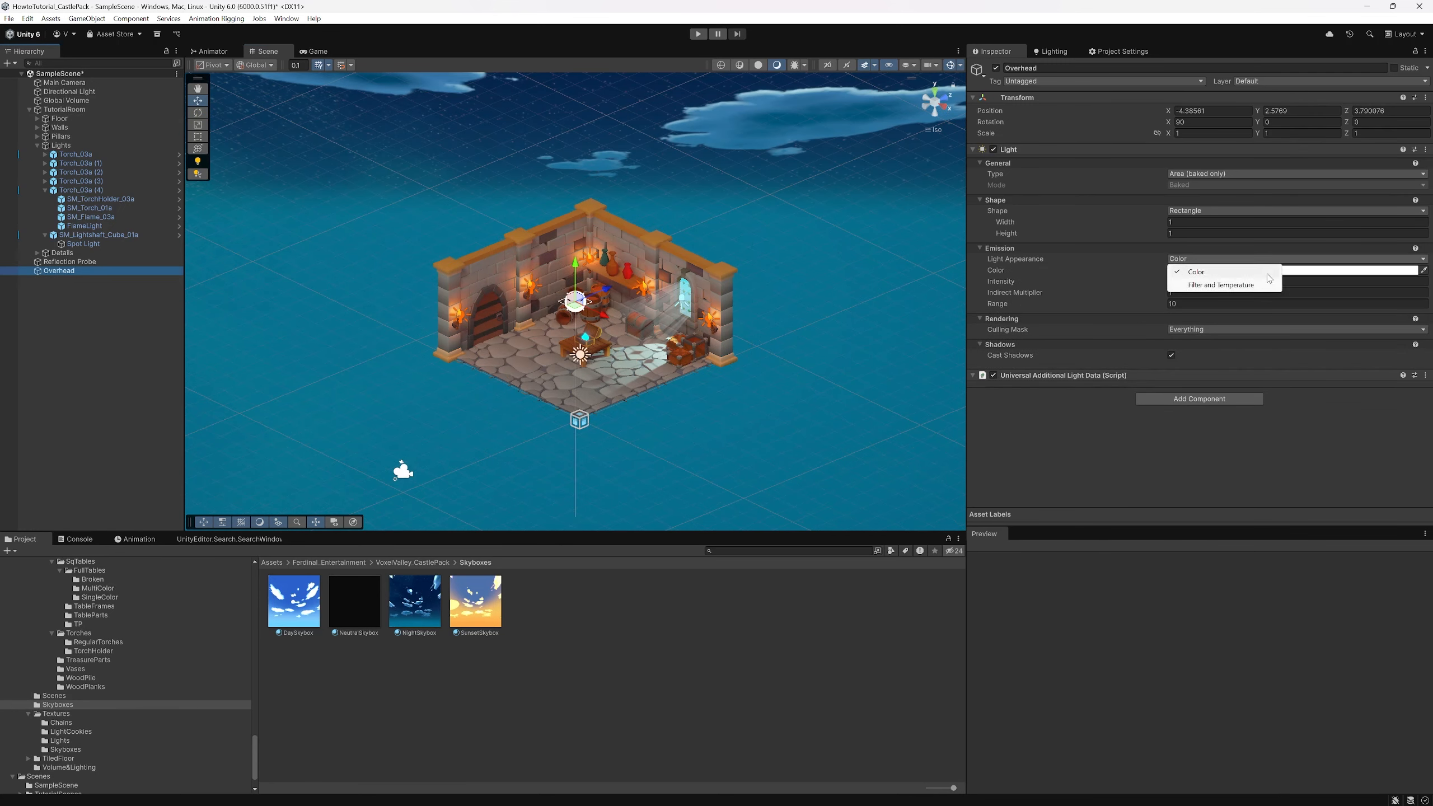
click(1241, 285)
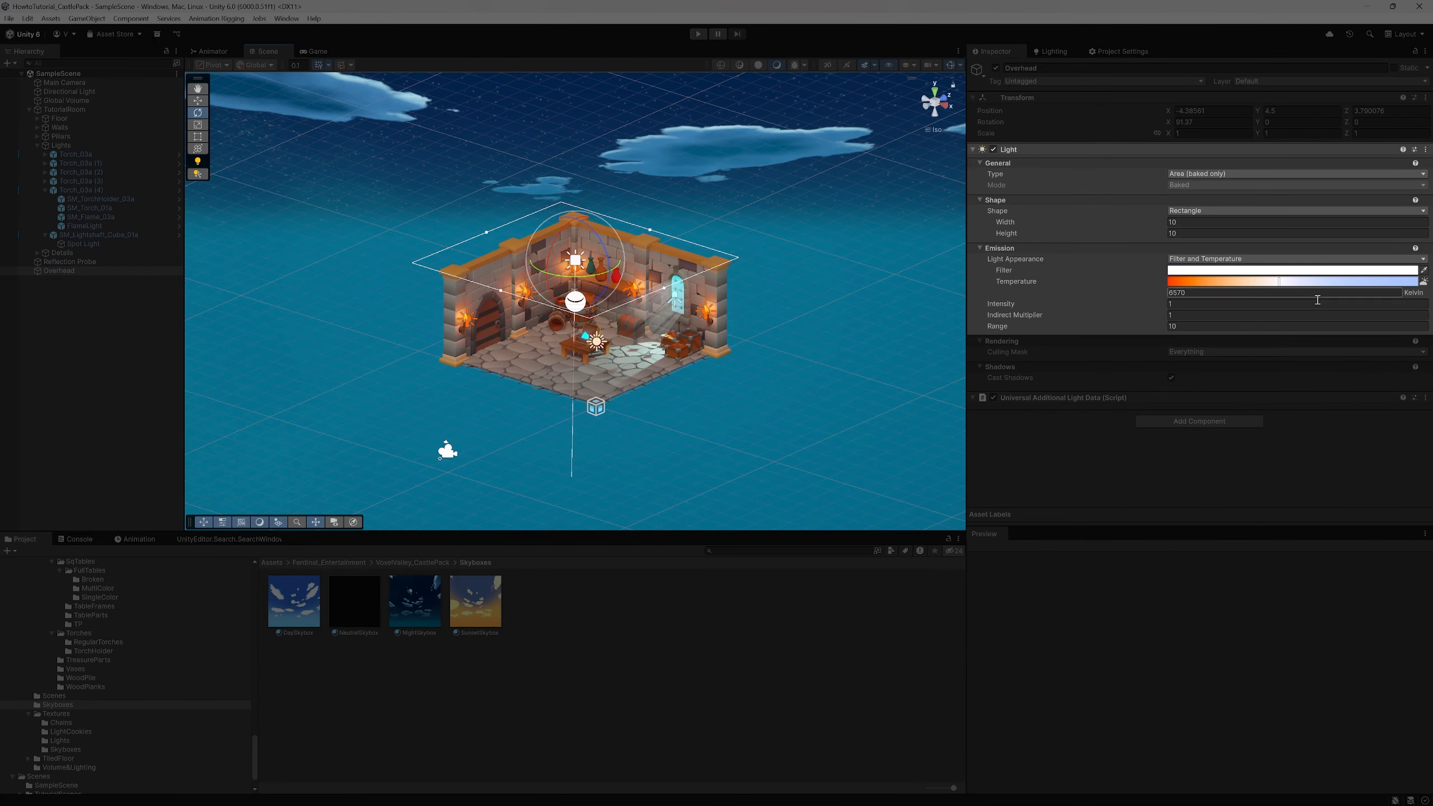
drag(1289, 282, 1418, 282)
scroll(496, 341, up, 3)
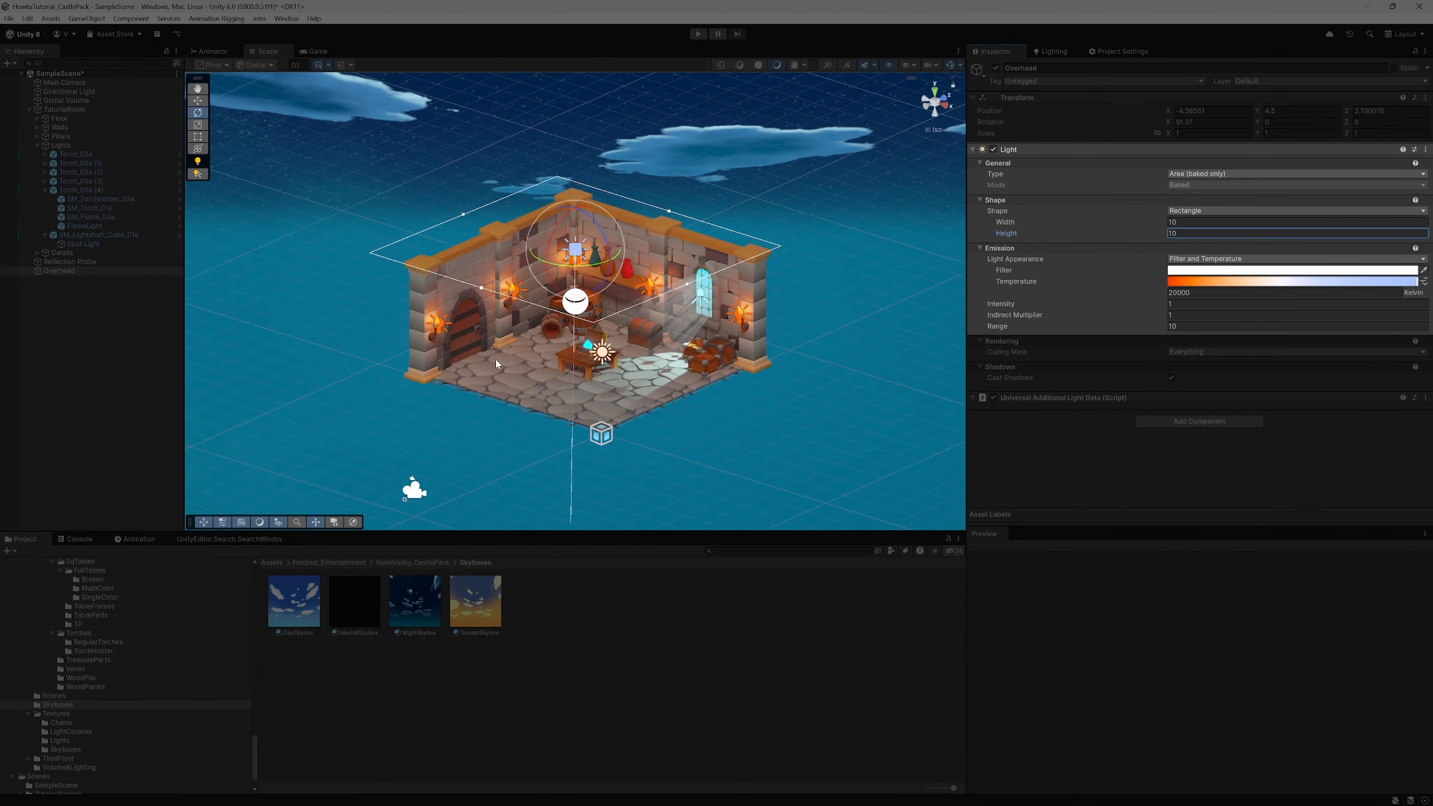
scroll(395, 299, down, 3)
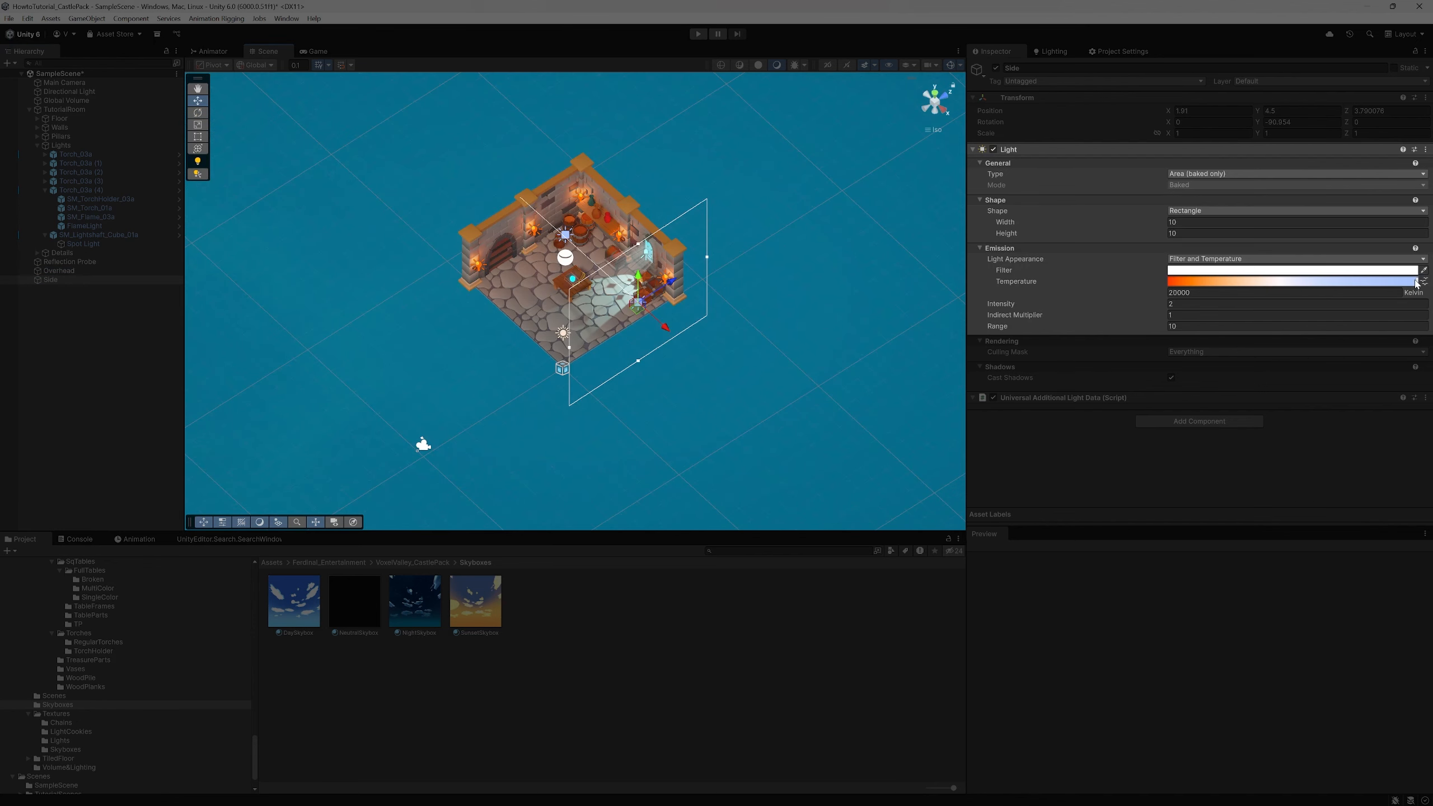
Set the Side area light's temperature to about 3707 Kelvin and its range to 20
drag(1418, 282, 1228, 284)
scroll(691, 332, down, 4)
scroll(691, 331, up, 12)
right_drag(693, 333, 663, 300)
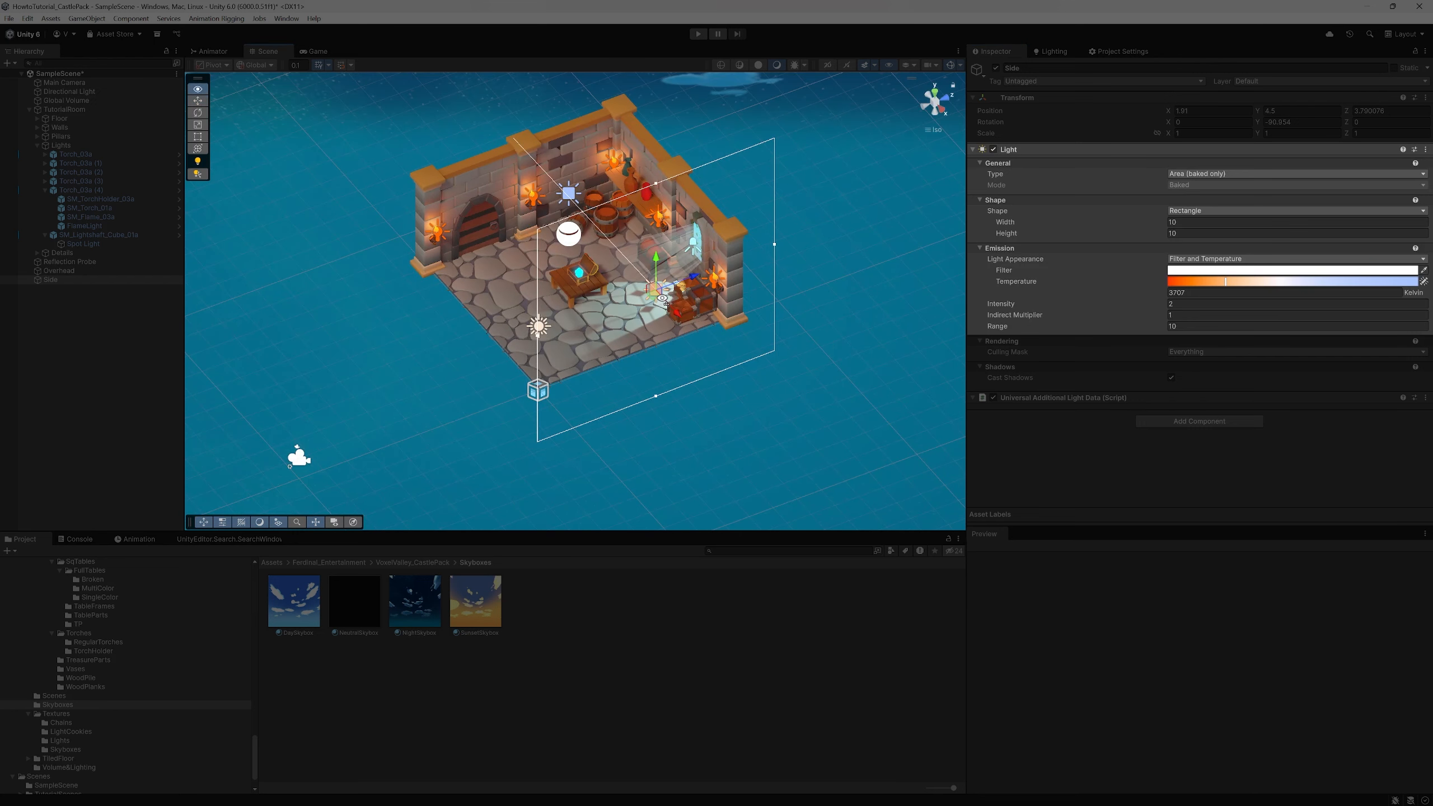
click(1182, 327)
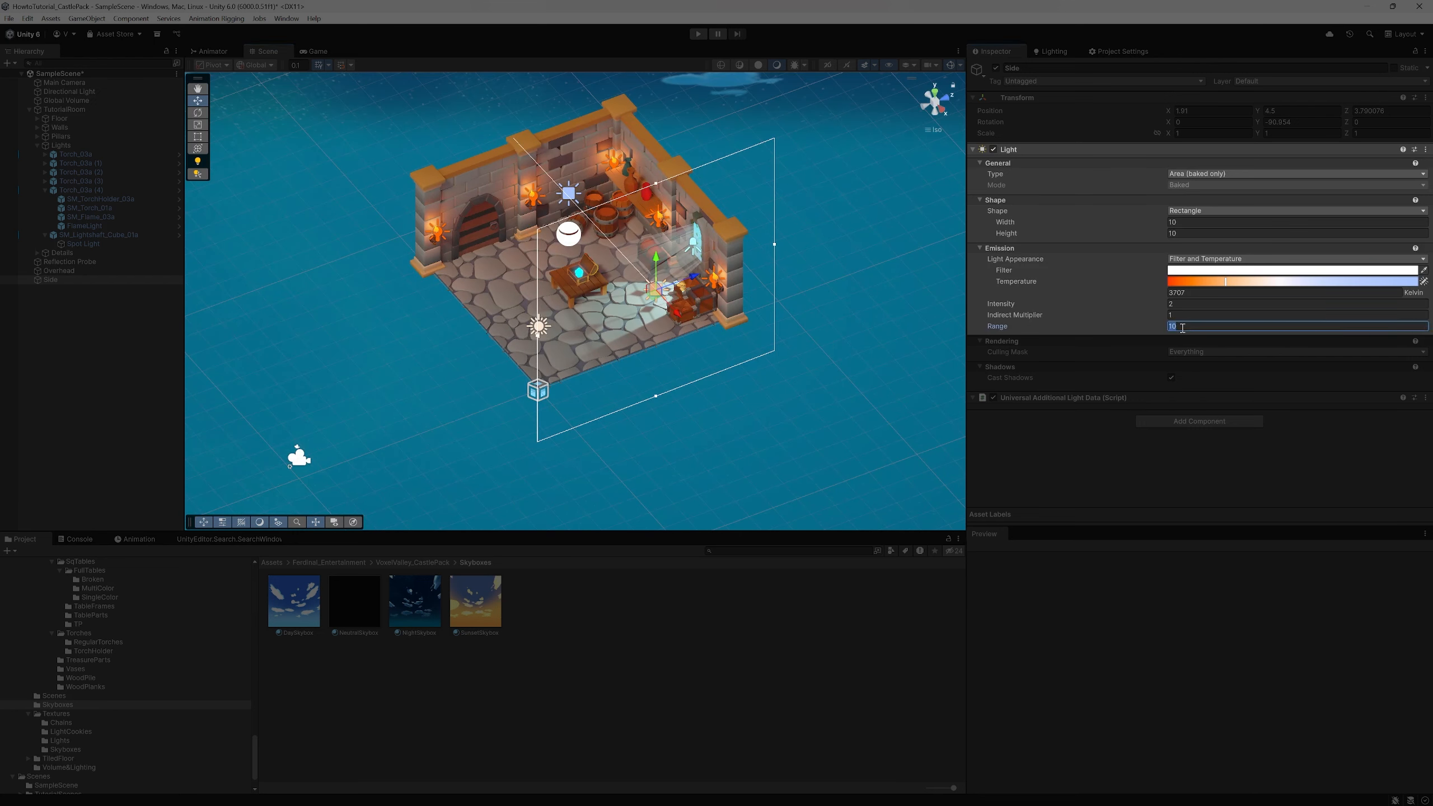
text(20)
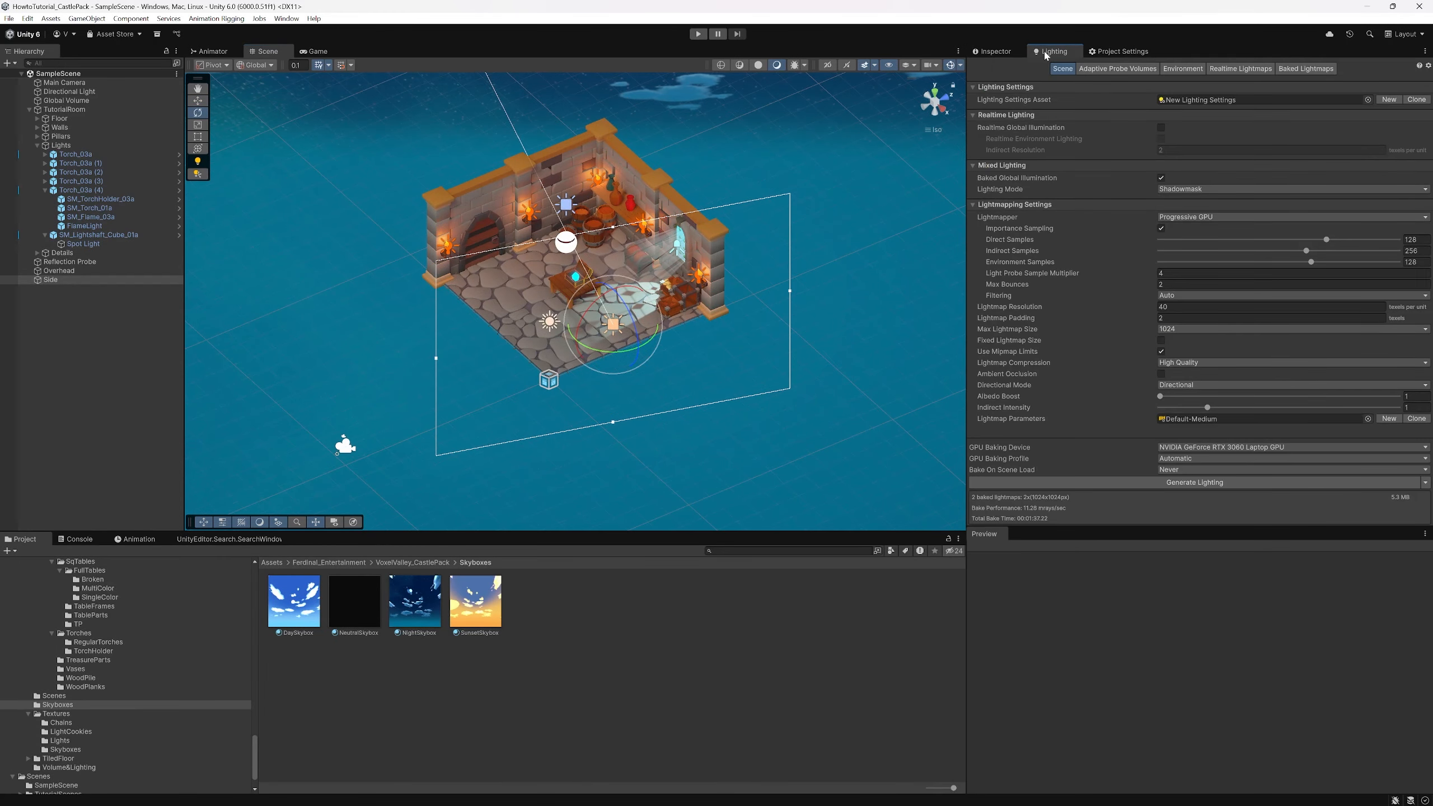
Generate the baked lighting for the scene
click(1212, 483)
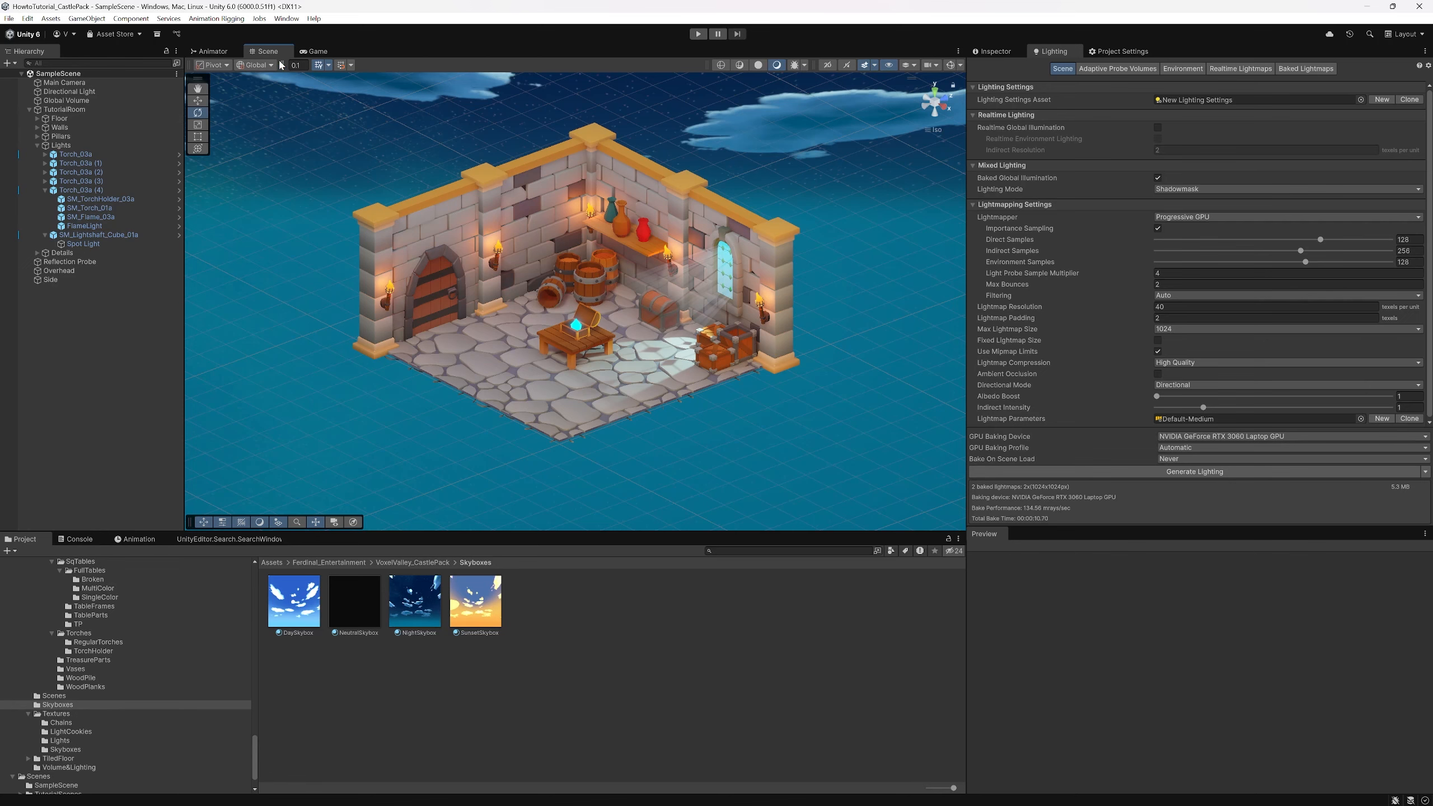
Set the Main Camera's projection to Orthographic while previewing the game view
click(318, 51)
click(64, 82)
click(994, 51)
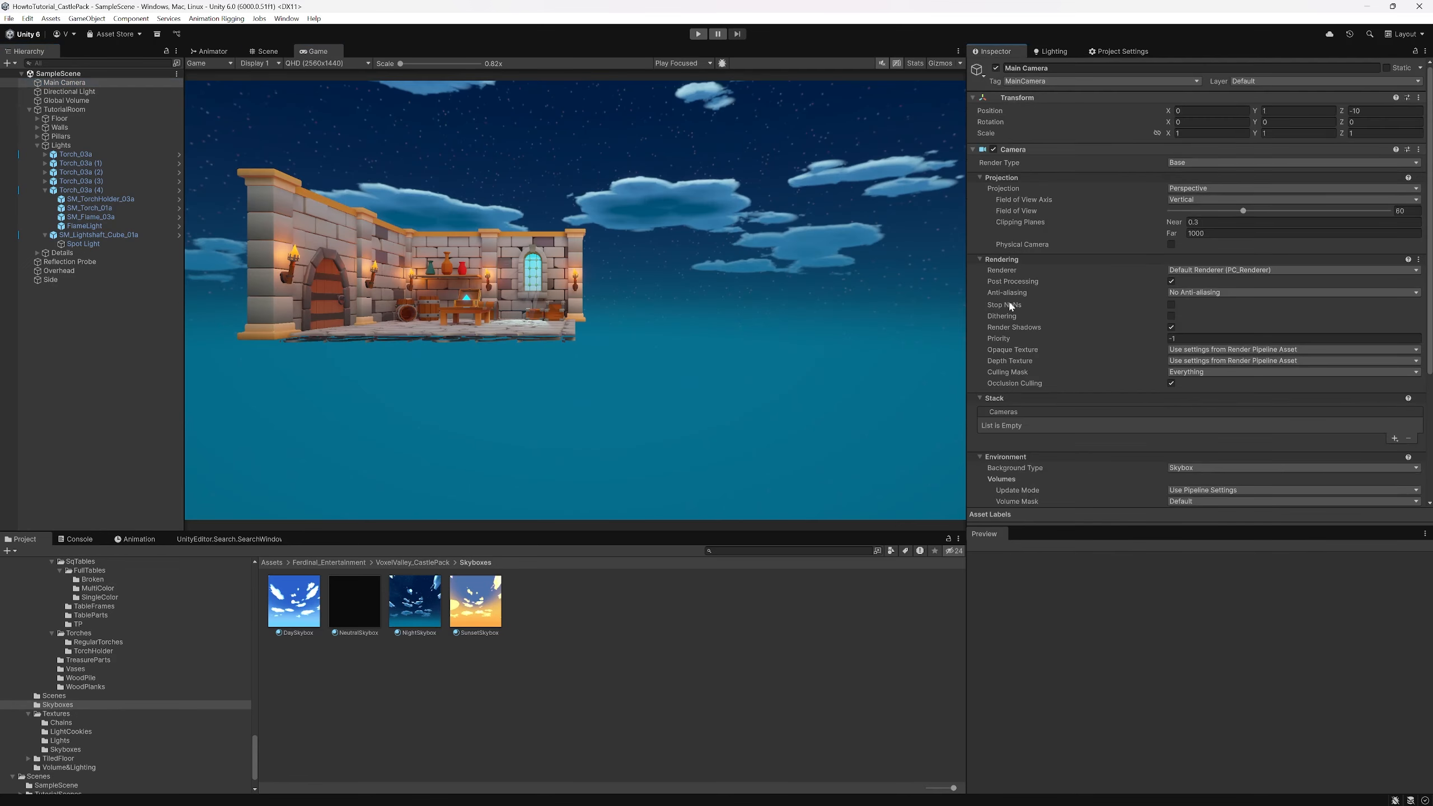
click(1202, 188)
click(1202, 215)
Rotate the Main Camera in the scene to face the room, about 28.2 on X and -51.3 on Y
click(266, 51)
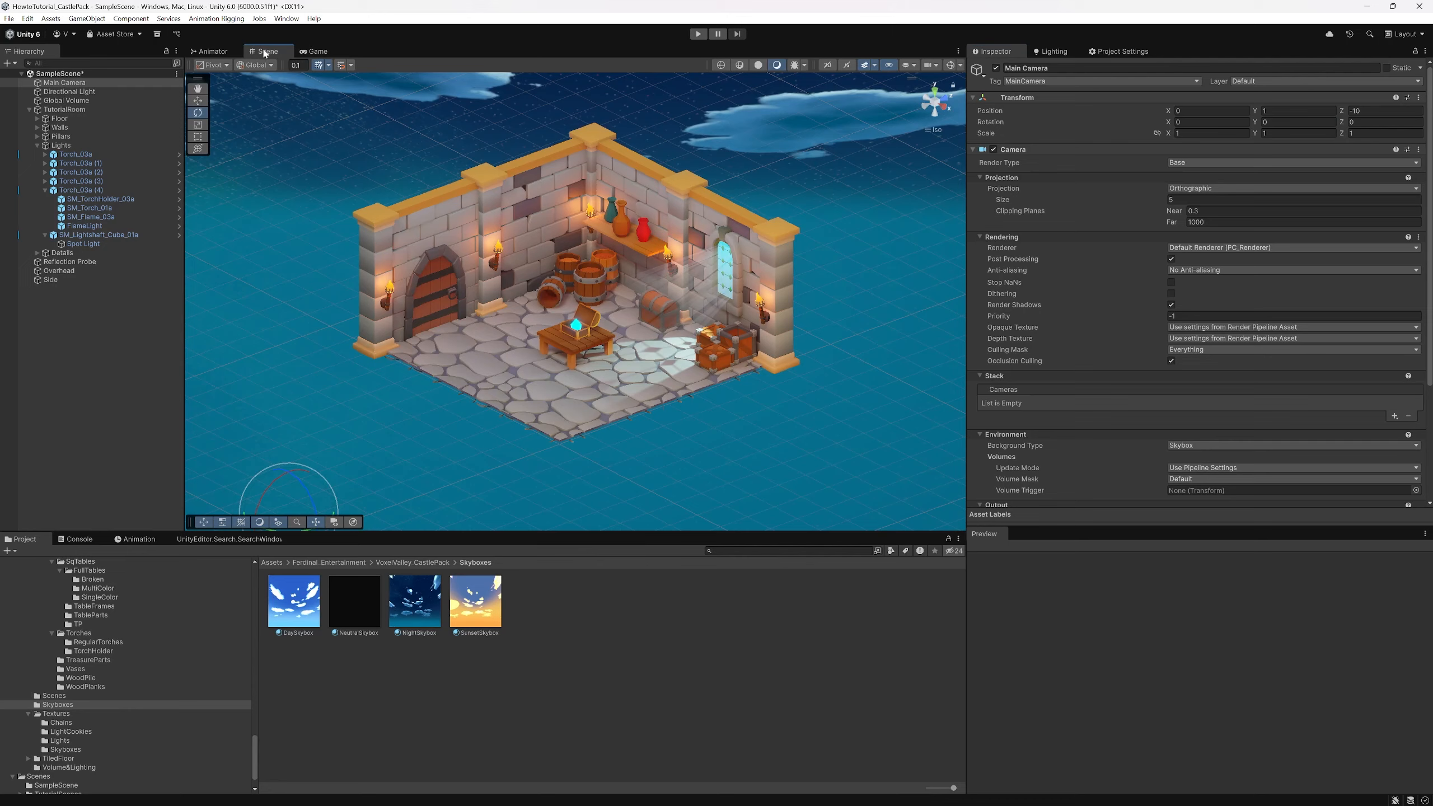
click(951, 67)
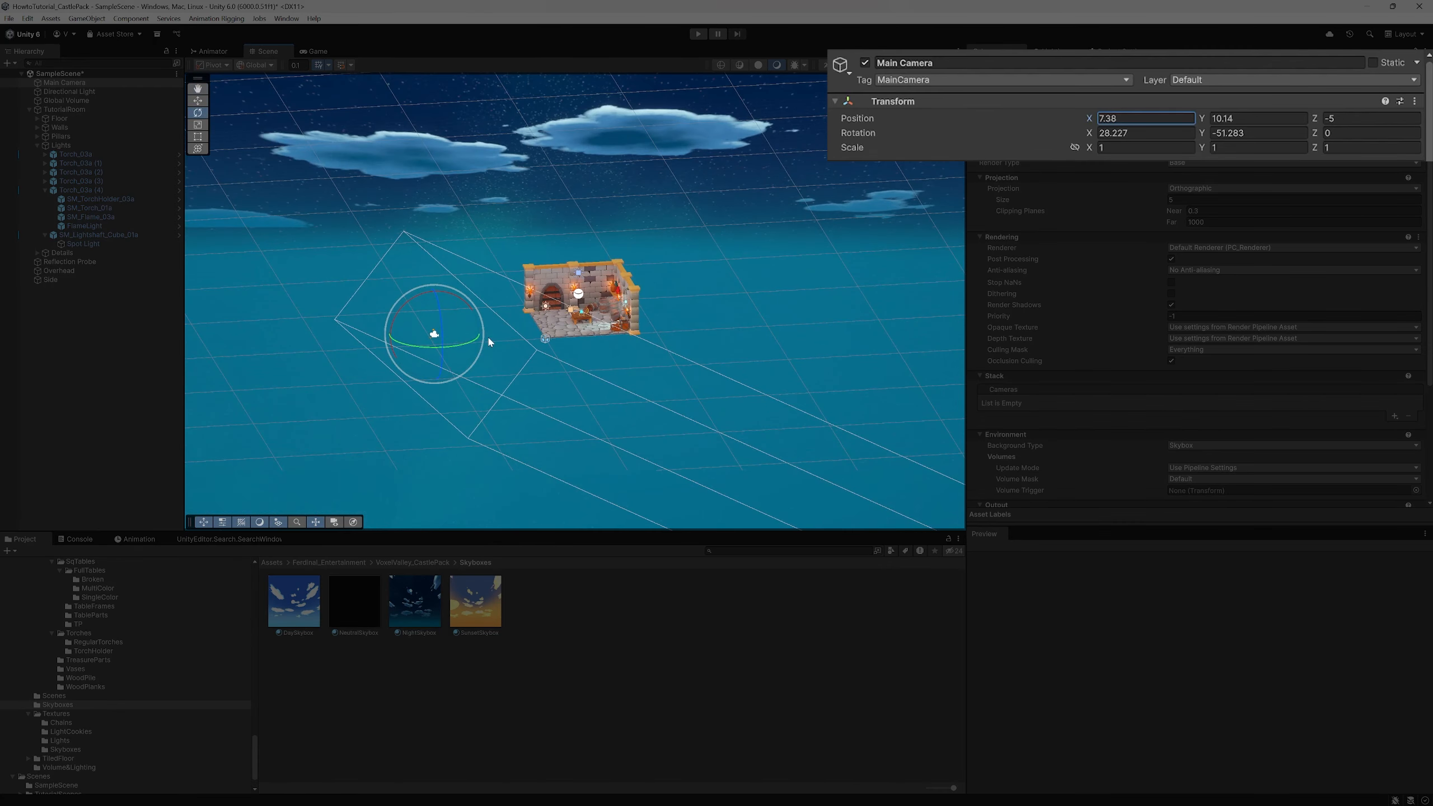
drag(398, 304, 400, 312)
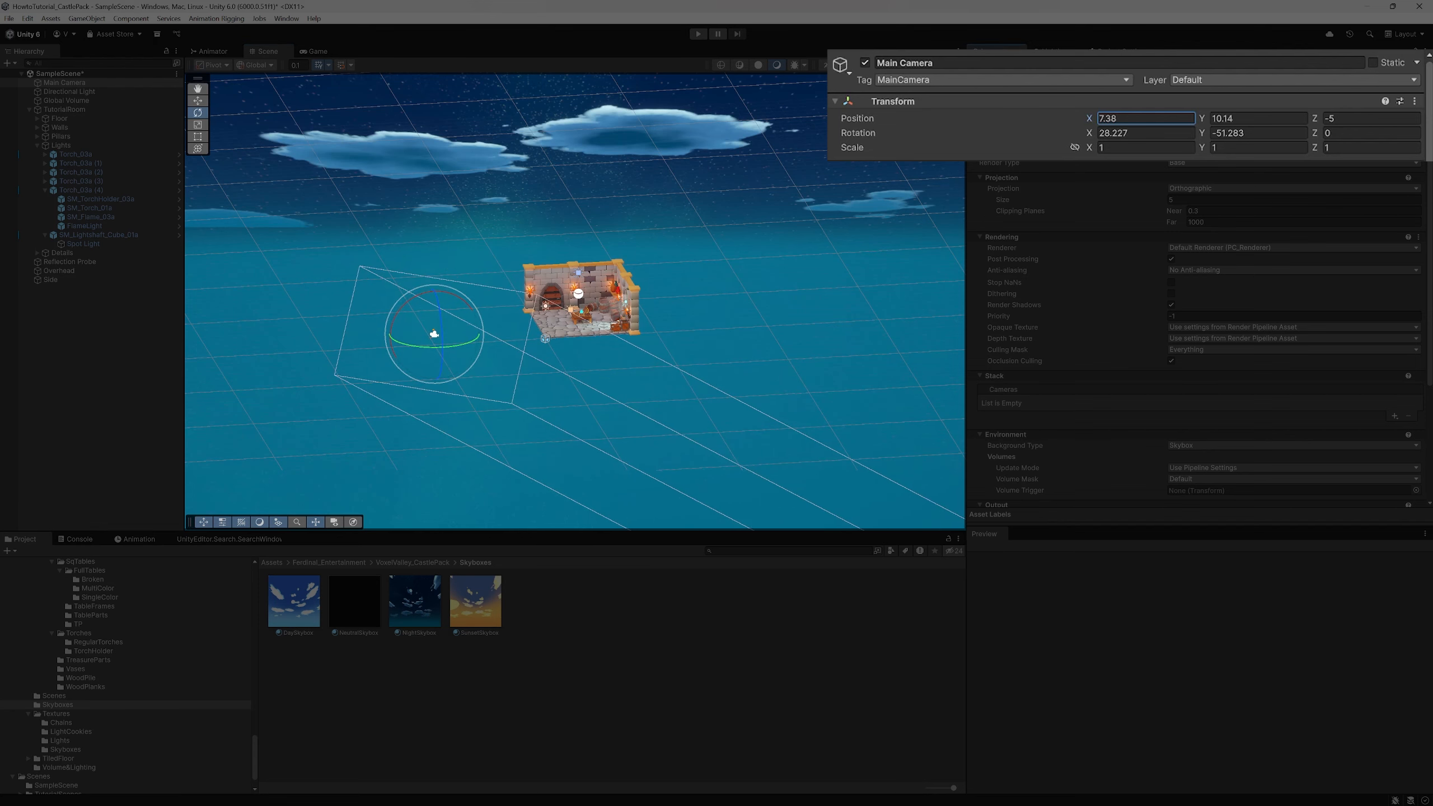
Frame the room in the game view by moving the Main Camera to position X 7.38, Y 10.14, Z -5
click(319, 52)
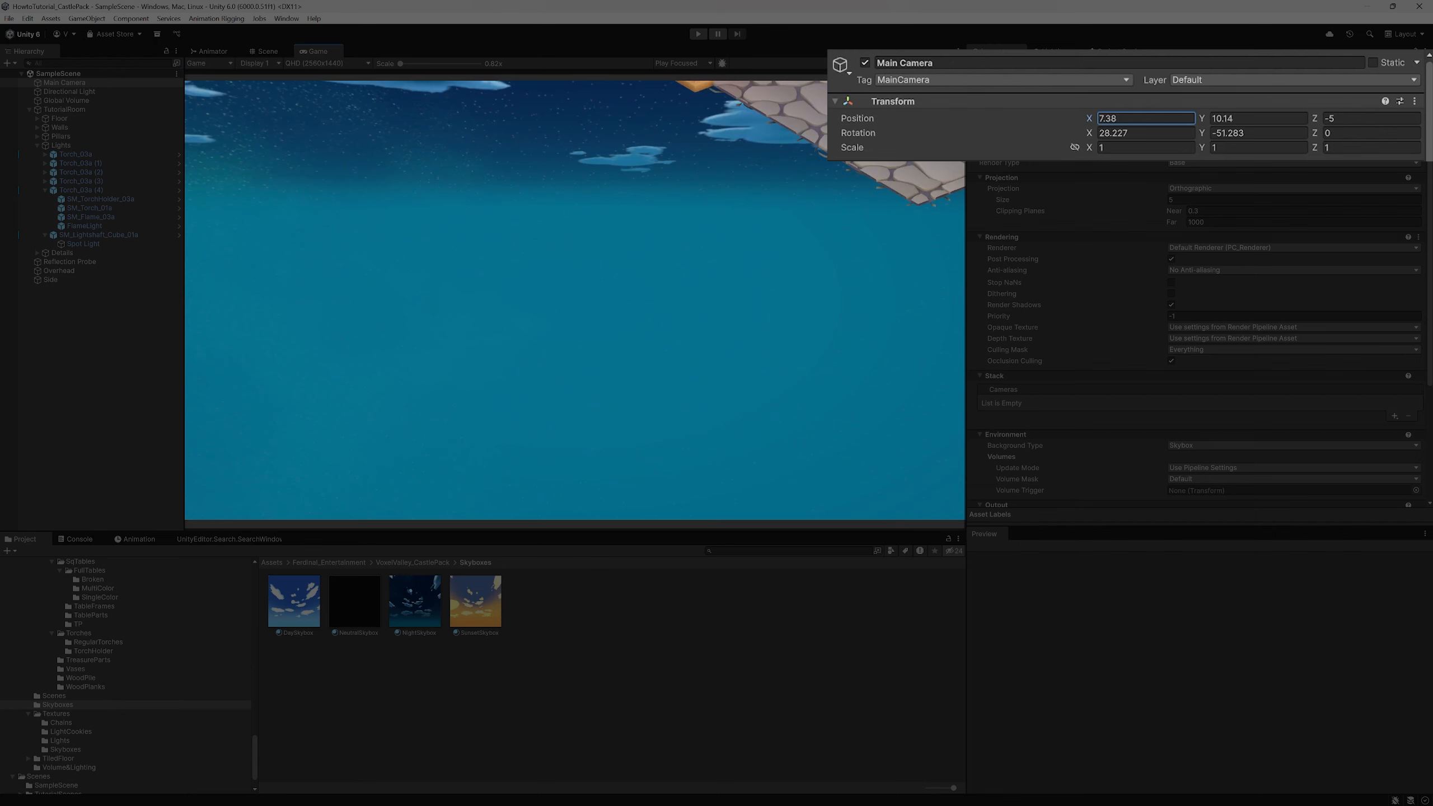
drag(1255, 106, 1292, 106)
drag(1169, 105, 1213, 106)
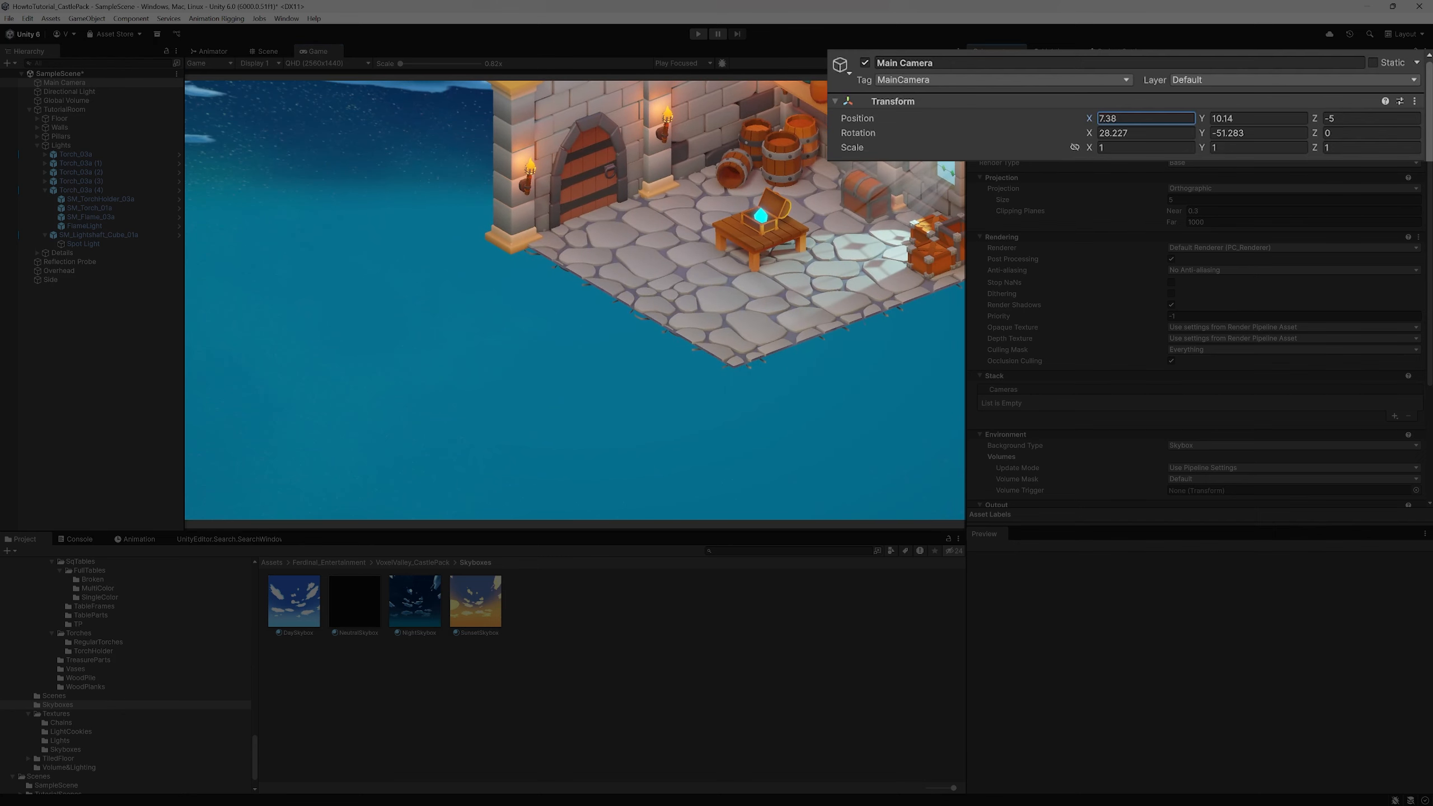
drag(1342, 106, 1382, 106)
drag(1256, 106, 1267, 106)
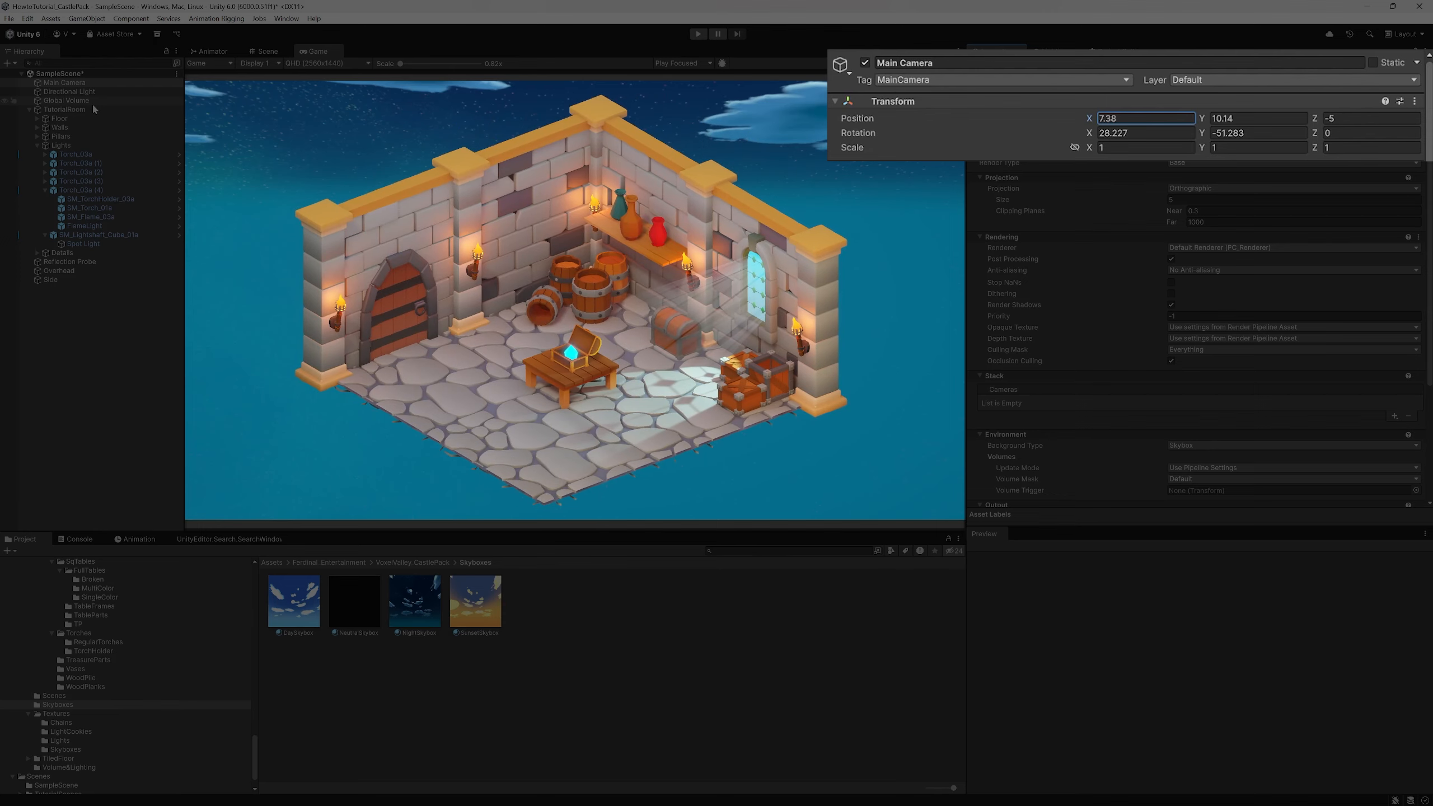
Raise the Vignette intensity of the Global Volume to about 0.326
click(68, 101)
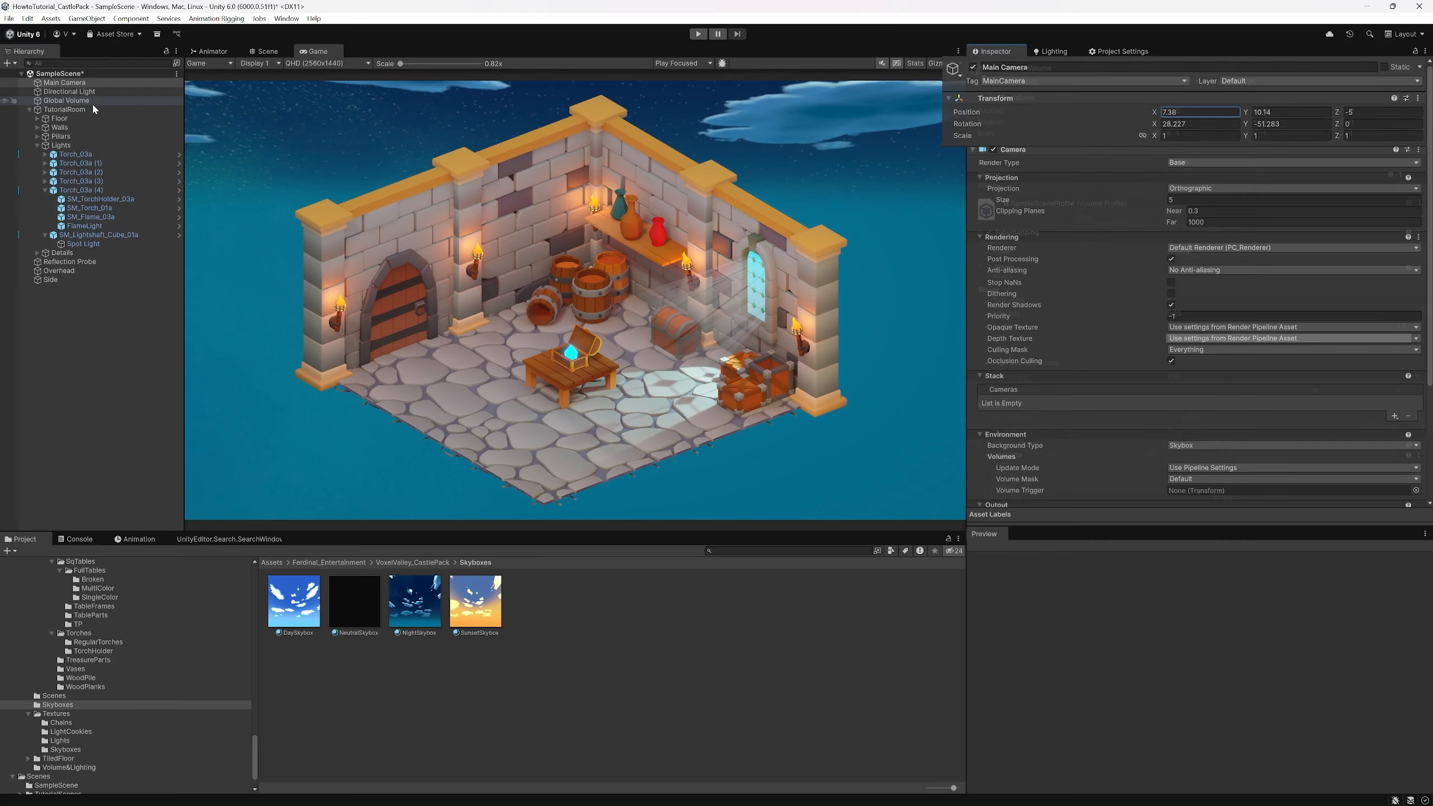
scroll(1280, 193, down, 3)
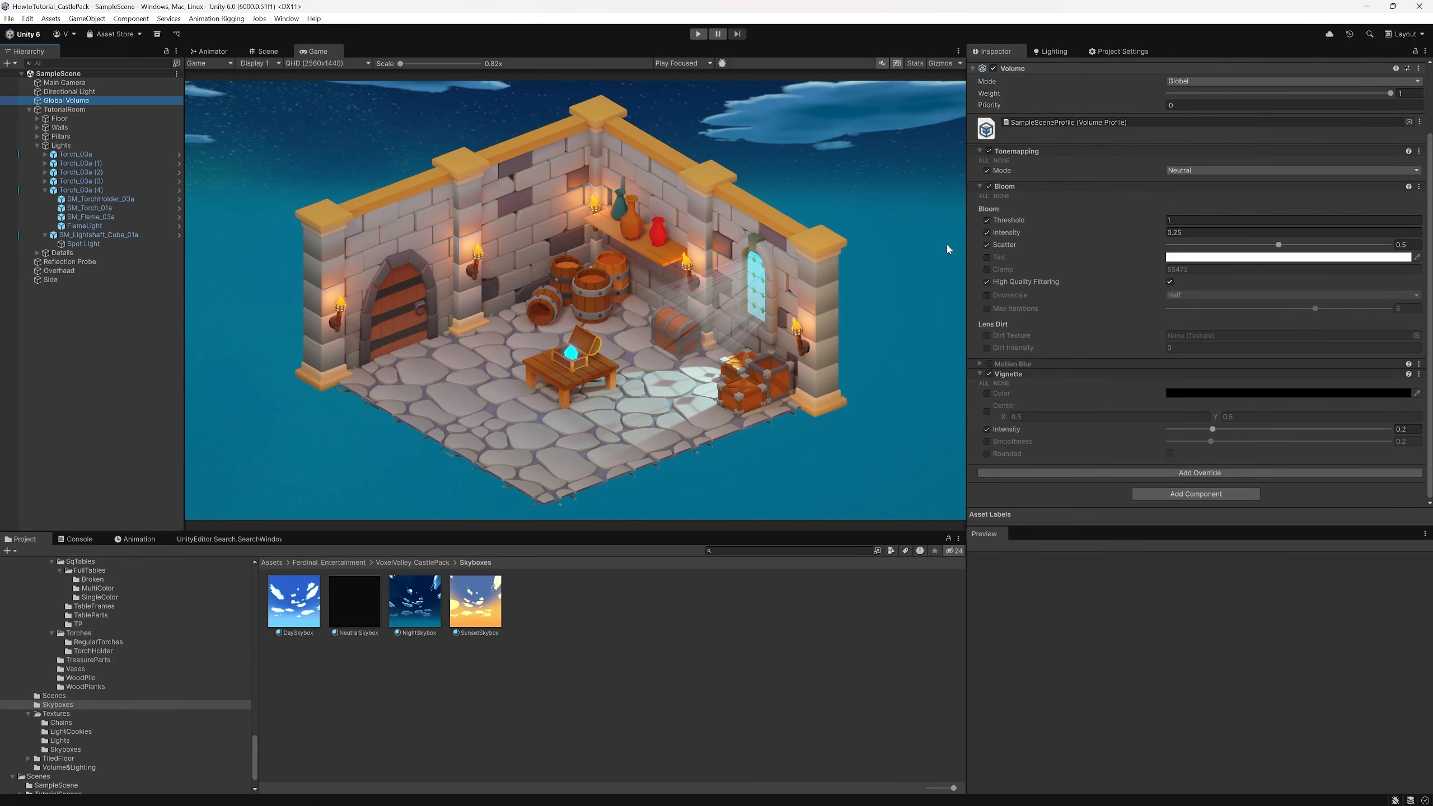
click(980, 186)
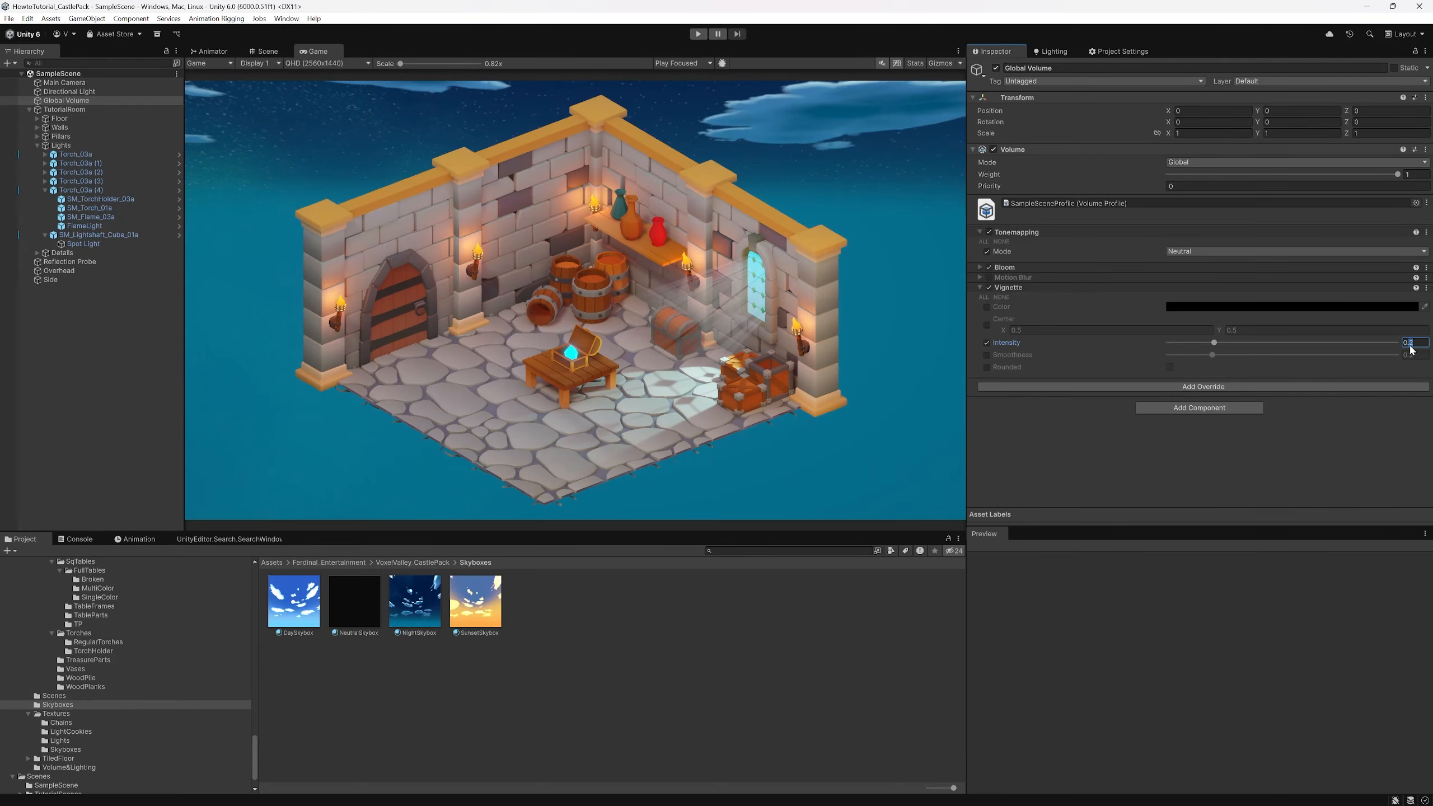
drag(1215, 343, 1249, 352)
Add a Color Adjustments override to the Global Volume and set its Post Exposure to -0.3
click(1038, 387)
text(co)
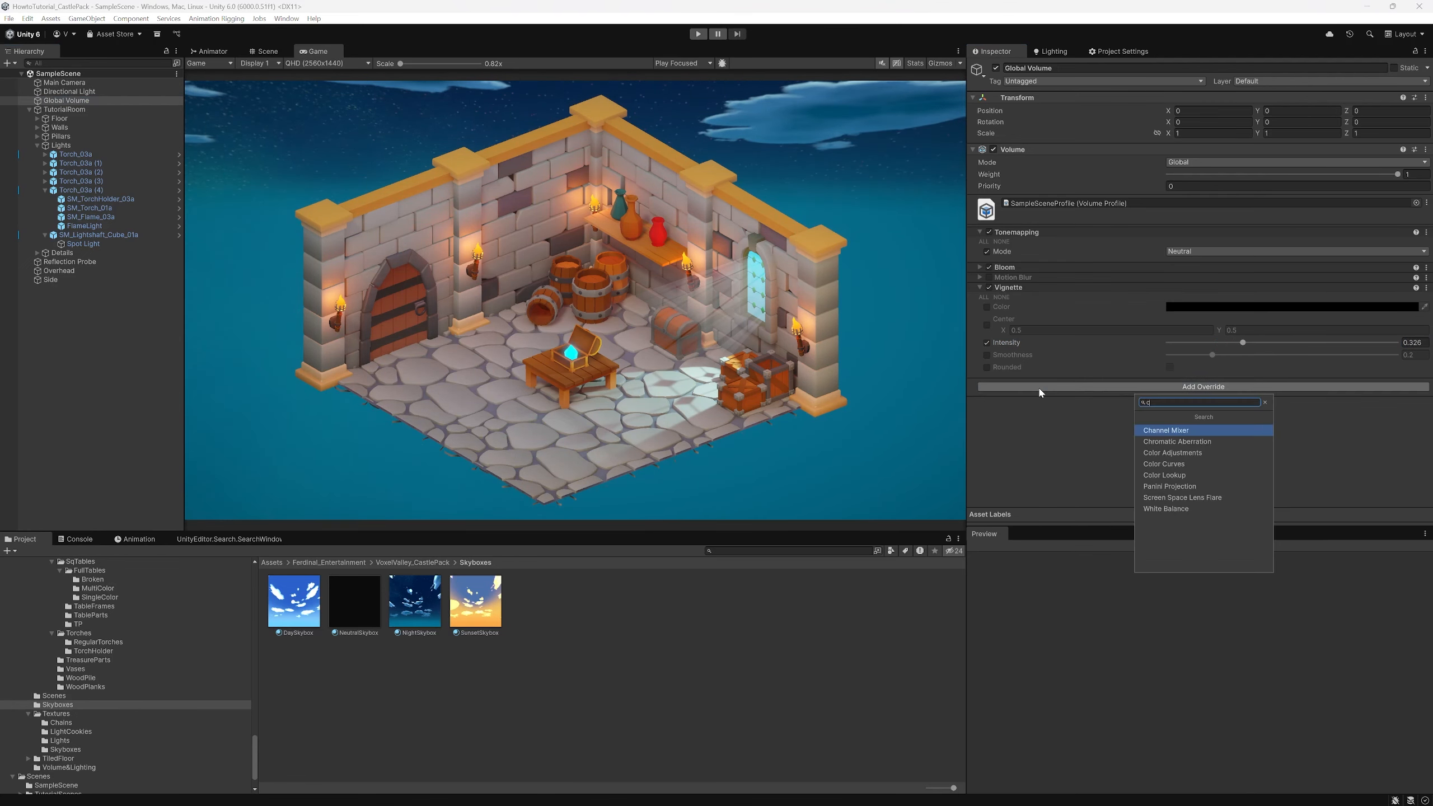
key(Return)
click(987, 403)
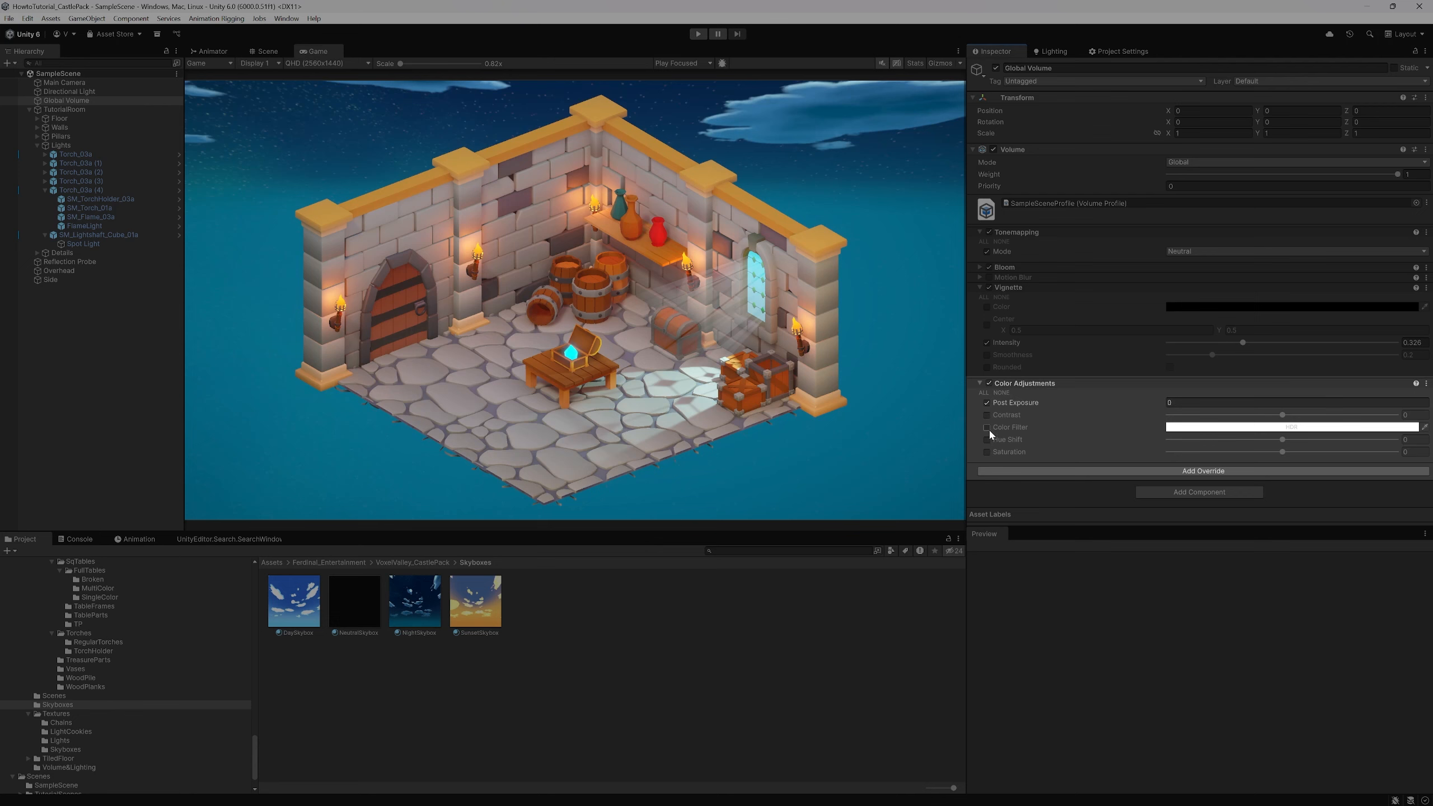
click(986, 415)
click(1027, 401)
text(-0.3)
Set the Contrast to 4 and the Saturation to 3 in the Color Adjustments override
drag(1284, 415, 1288, 415)
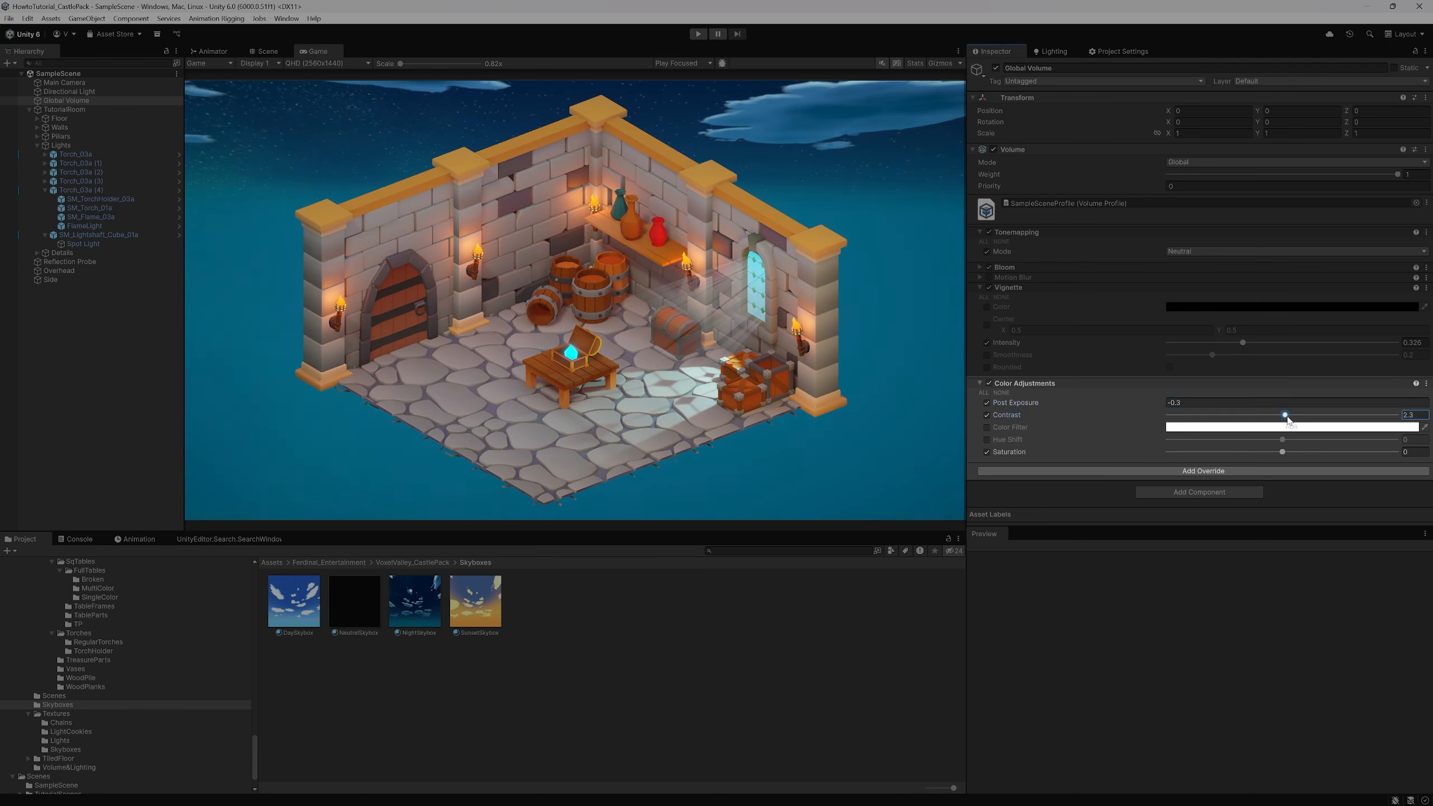
click(1424, 417)
text(4)
drag(1286, 453, 1288, 453)
text(3)
Add a Lift Gamma Gain override to the Global Volume and slightly shift its Lift and Gamma color balance
click(1152, 471)
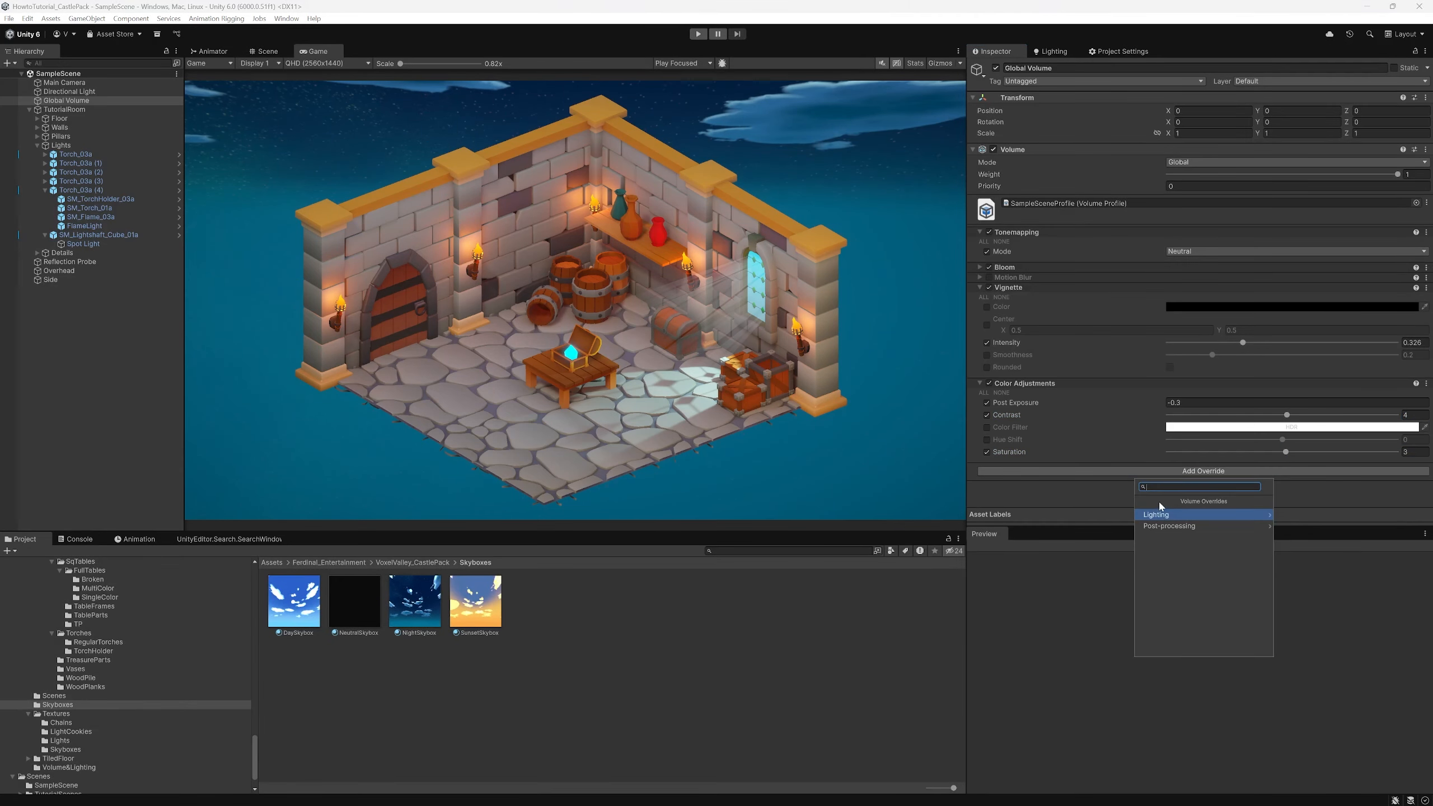
click(1167, 528)
click(1167, 594)
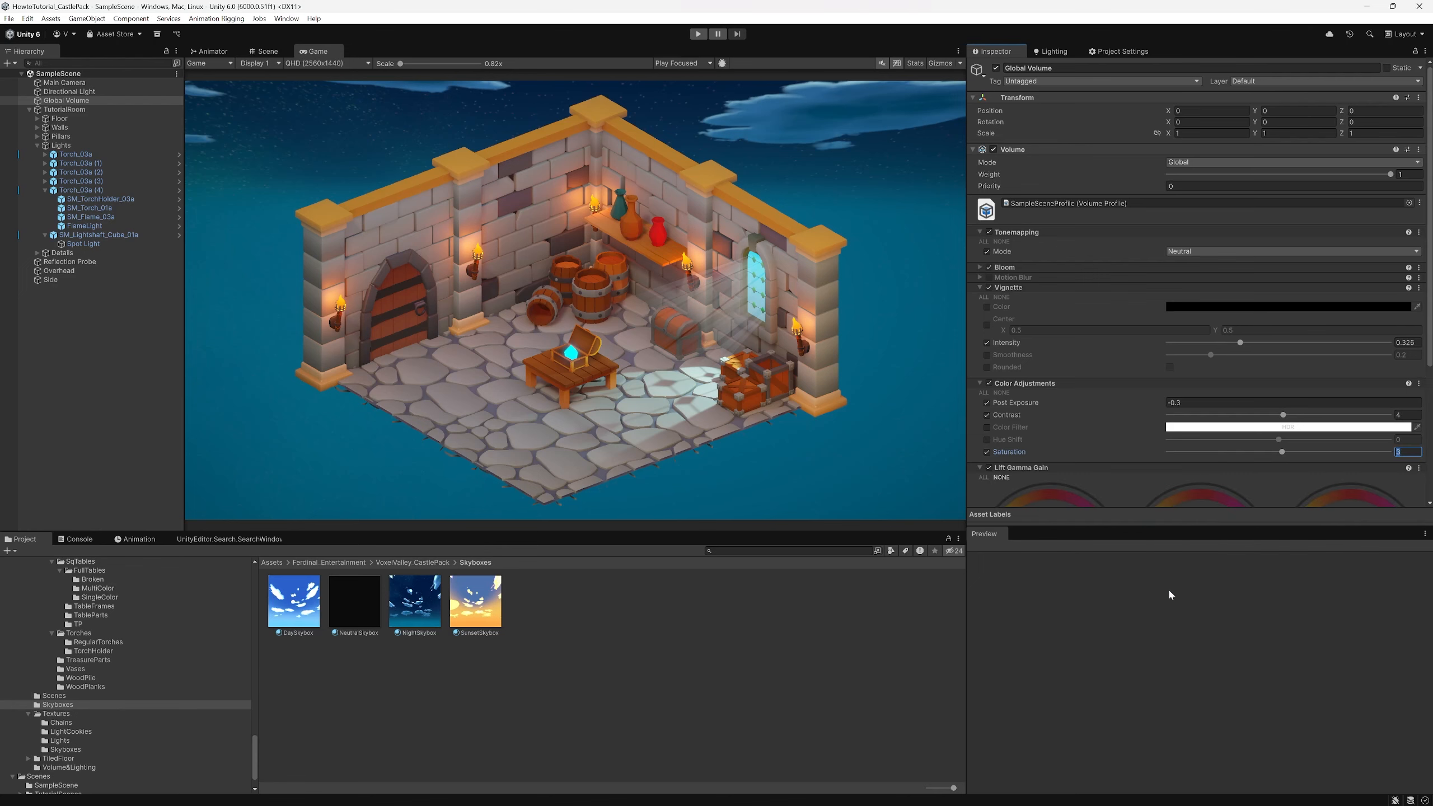
scroll(1051, 360, down, 5)
drag(1051, 360, 1062, 358)
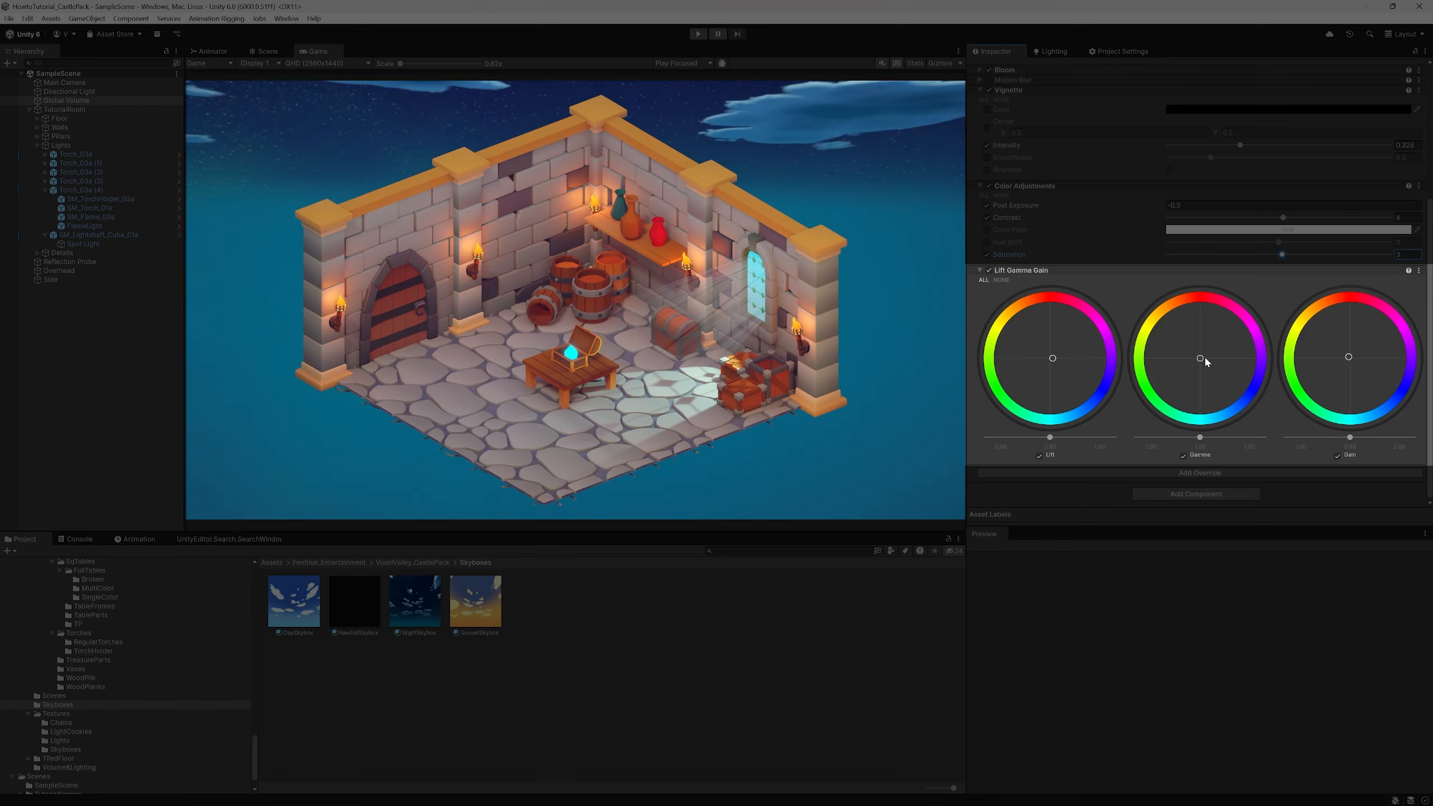
drag(1207, 359, 1210, 356)
Add a Plane object to the scene as ground for the room
right_click(91, 312)
mouse_move(147, 519)
click(316, 590)
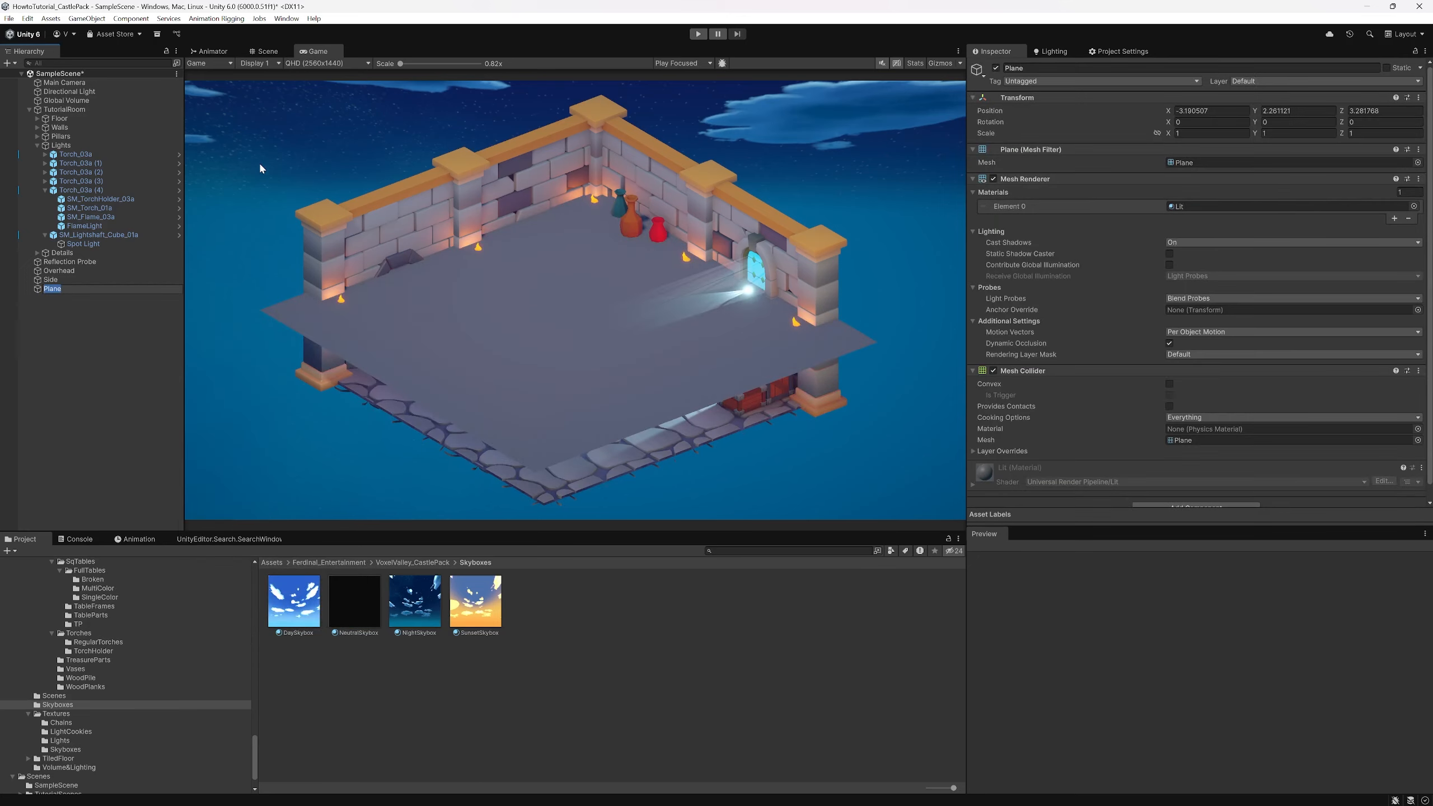
click(268, 52)
key(f)
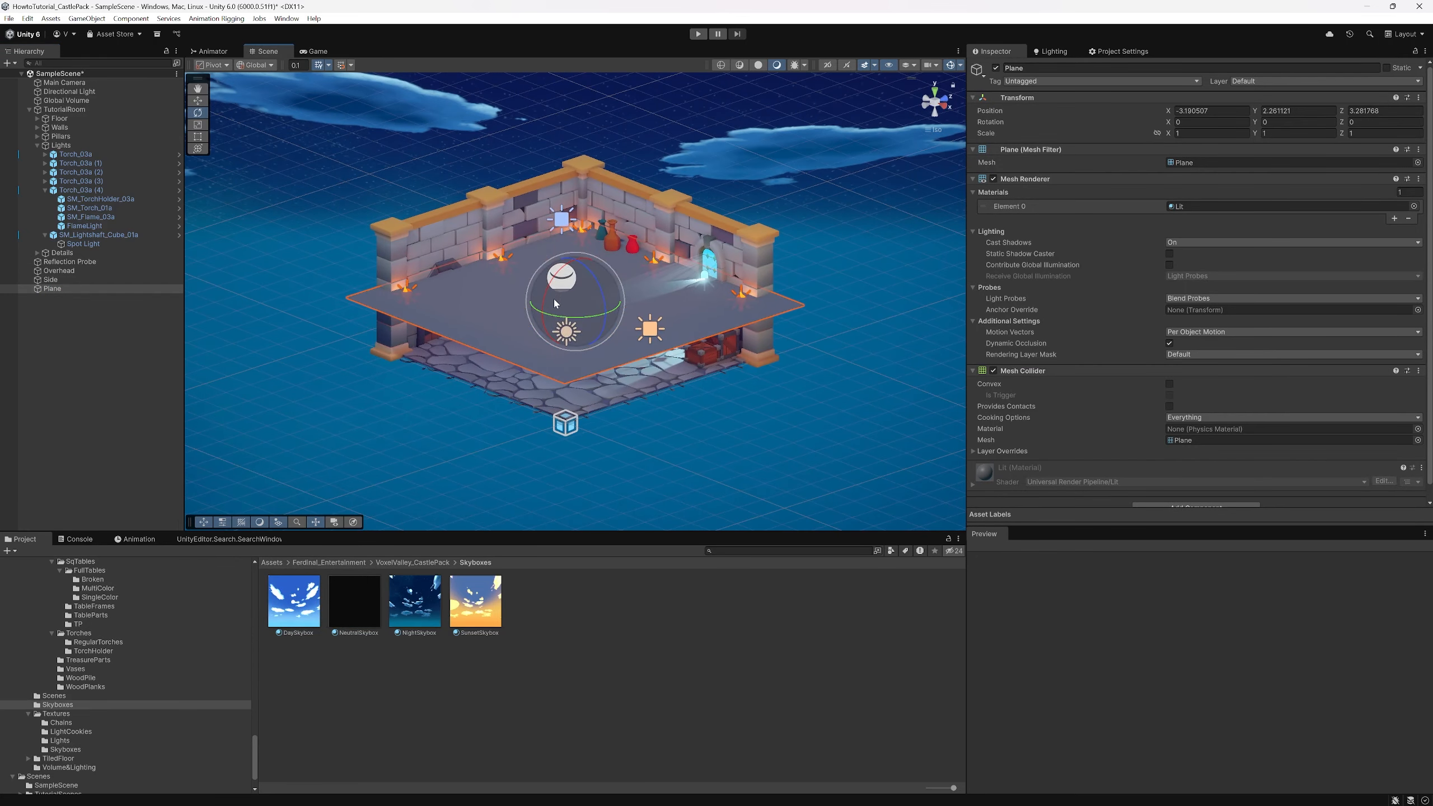
Scale the plane uniformly to about 5.755 and set its Y position to 0
scroll(555, 304, down, 4)
click(198, 100)
drag(575, 264, 937, 435)
click(198, 125)
click(1295, 110)
text(0)
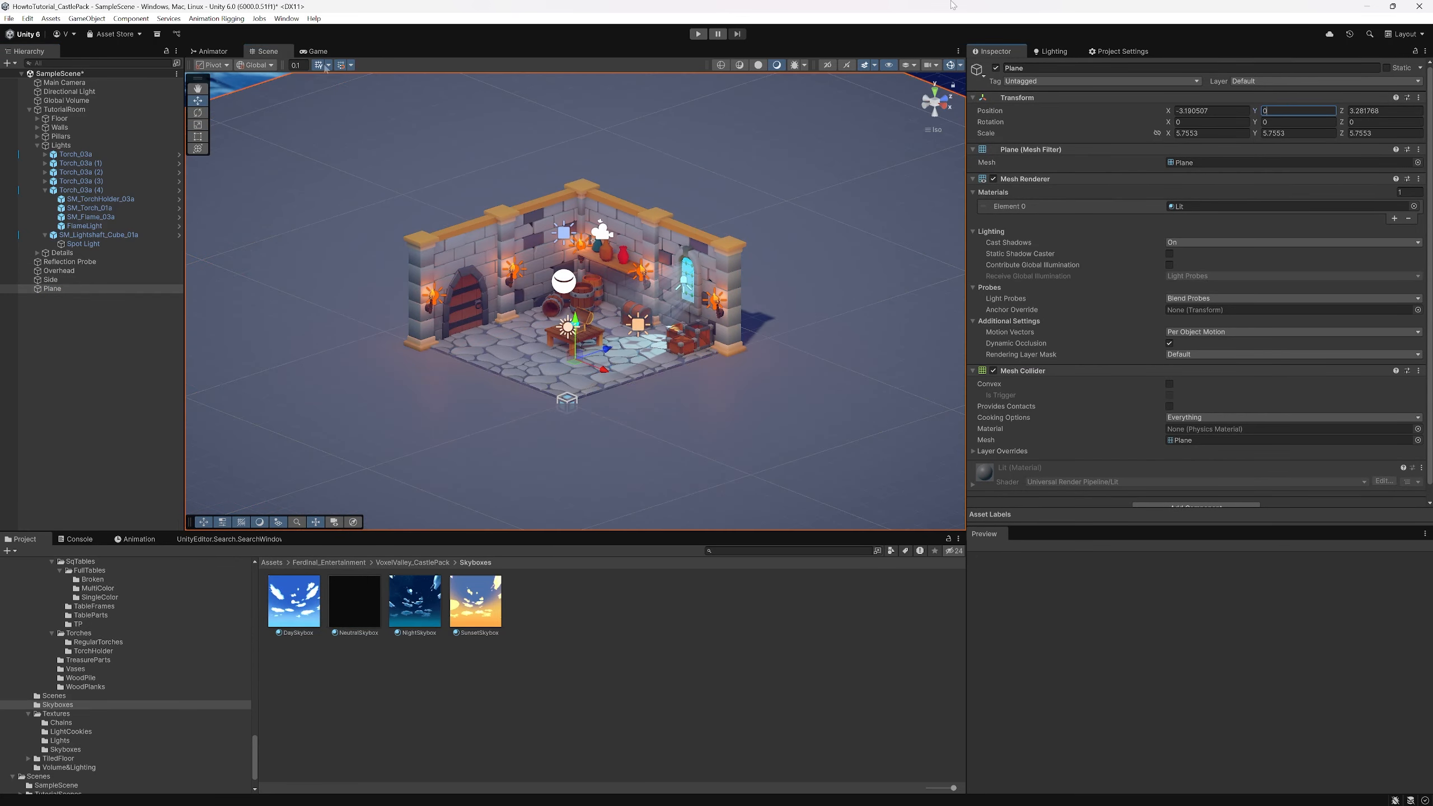
click(316, 51)
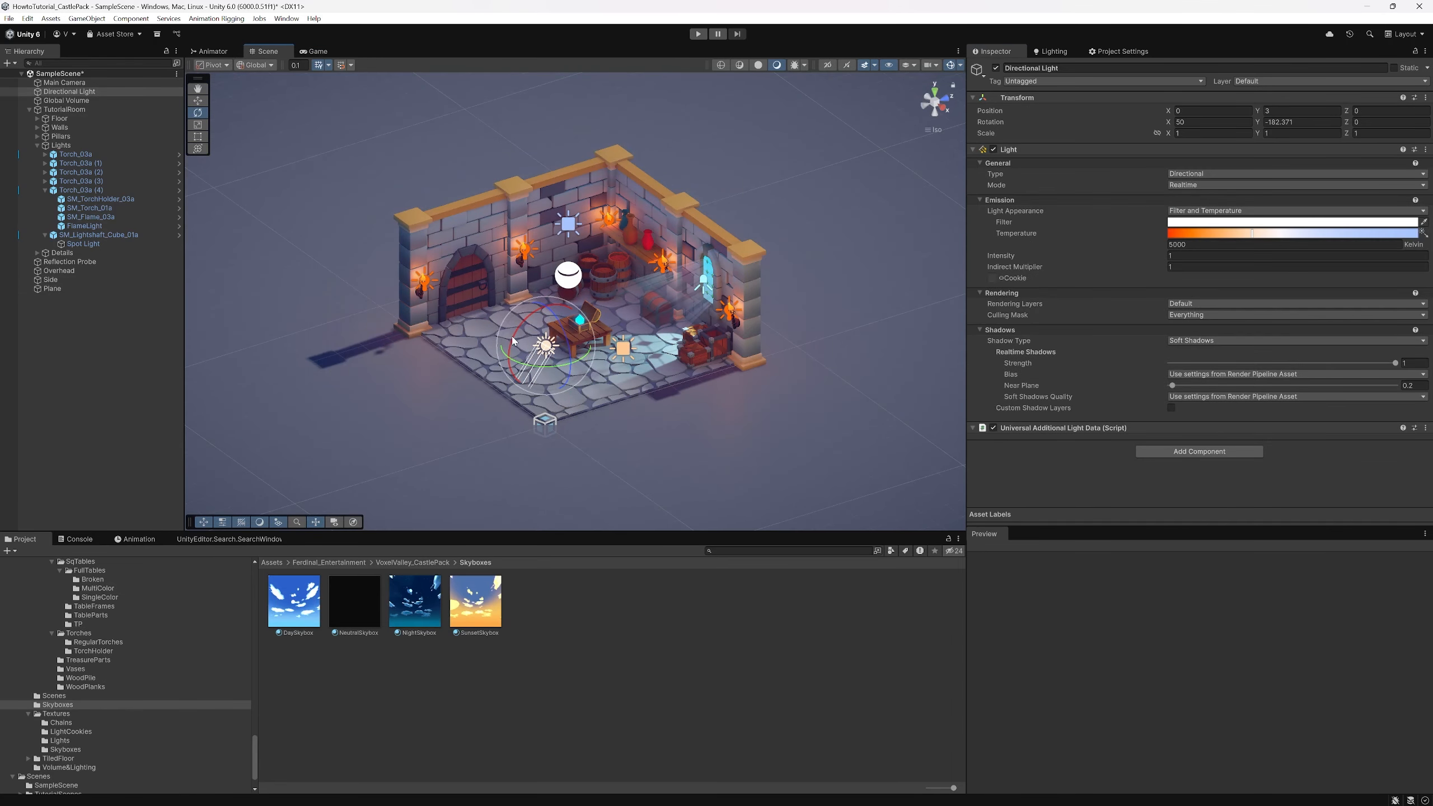
Rotate the Directional Light in the scene to change the direction of its light on the room
drag(514, 341, 547, 293)
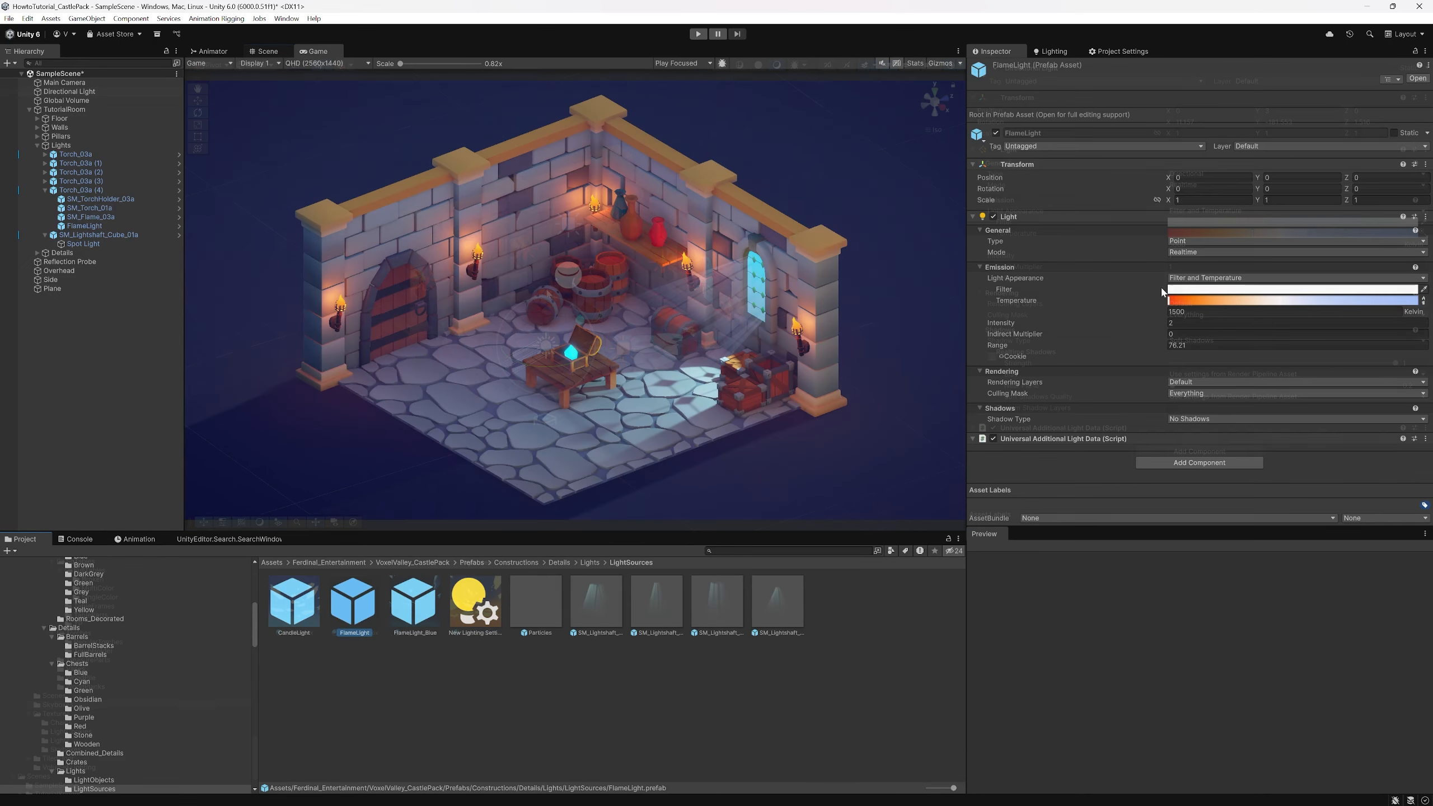
Change the light mode of the FlameLight prefab and regenerate the scene's baked lighting
click(1242, 252)
click(1191, 264)
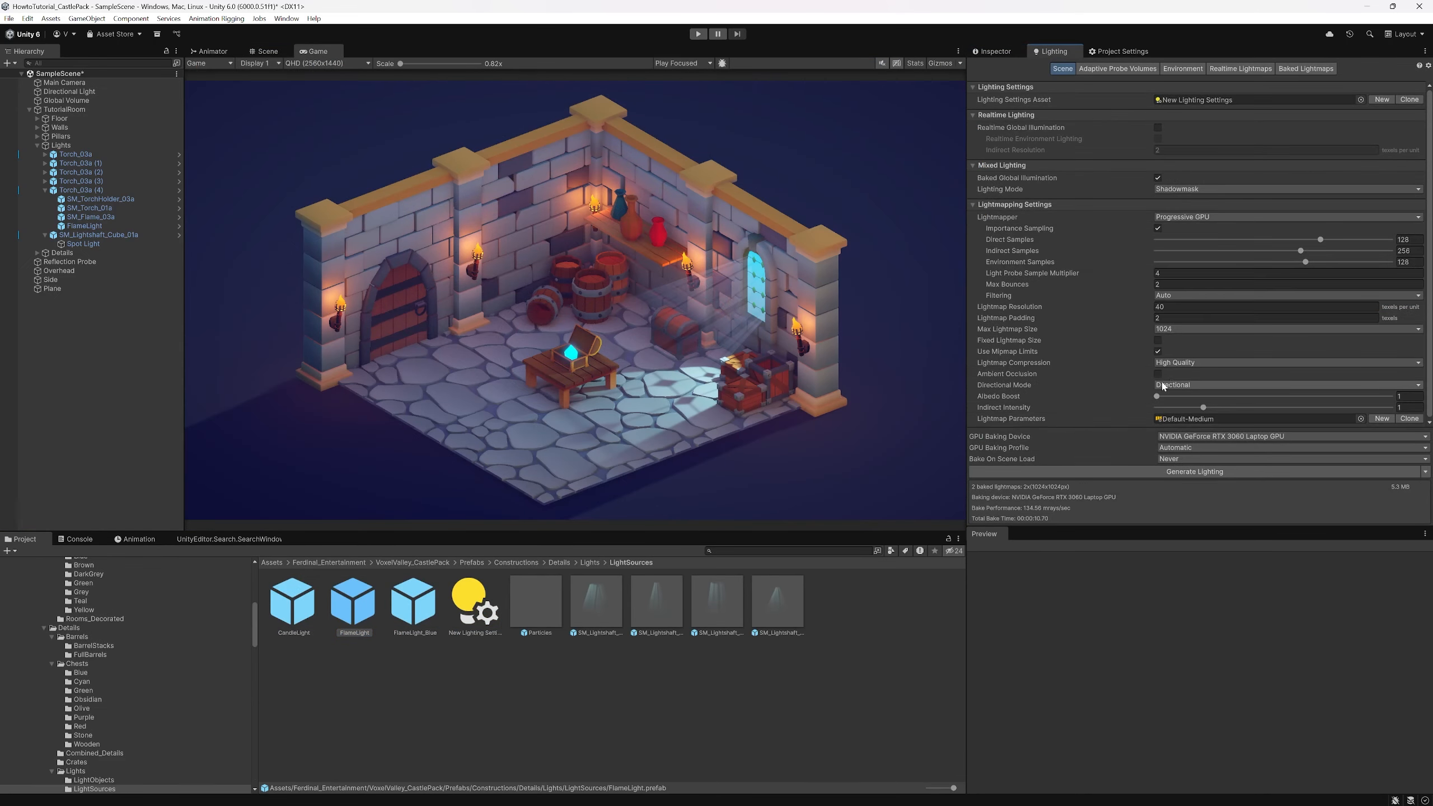
click(1219, 471)
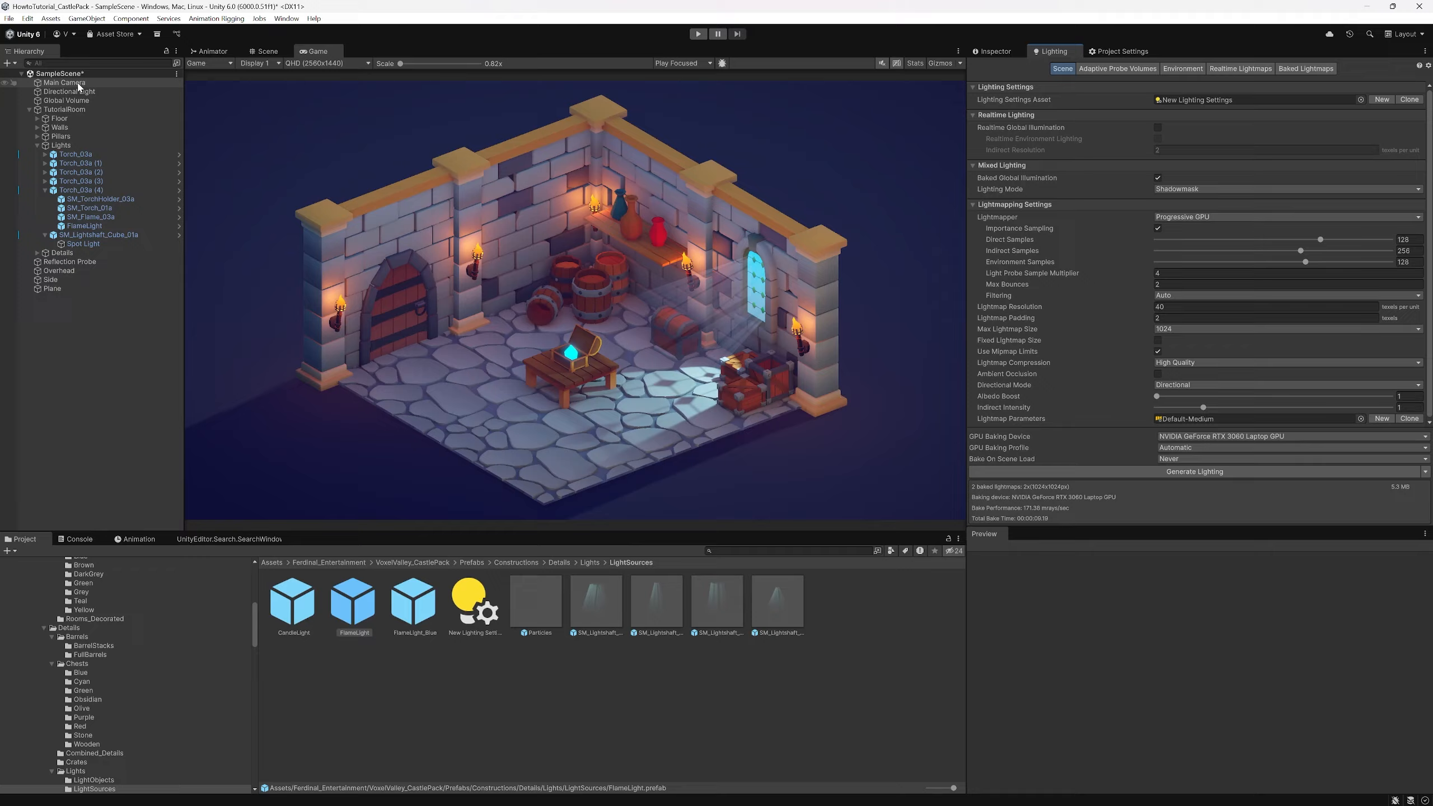